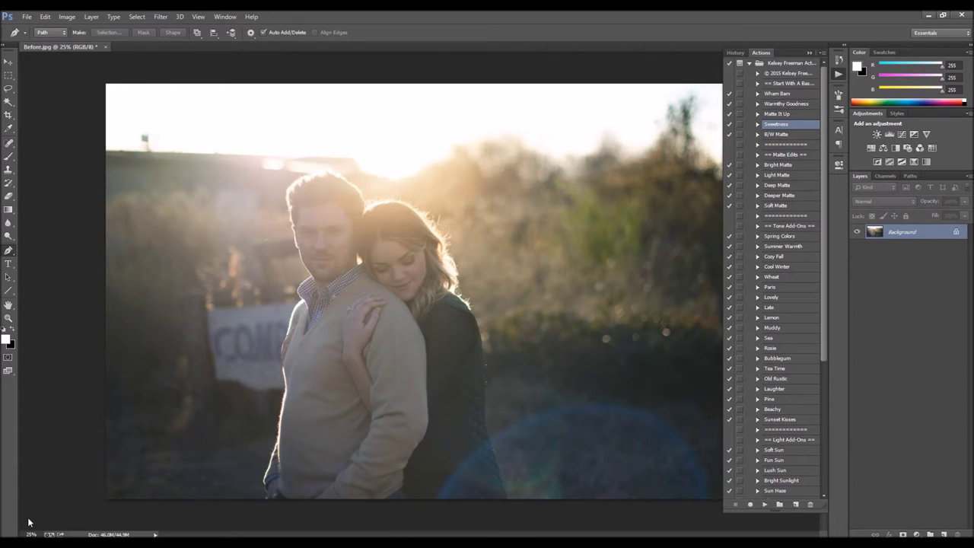
Run the Sweetness action on the photo and set the resulting group's opacity to 53%
click(434, 387)
click(788, 127)
scroll(793, 223, down, 6)
scroll(793, 224, up, 6)
scroll(780, 309, down, 4)
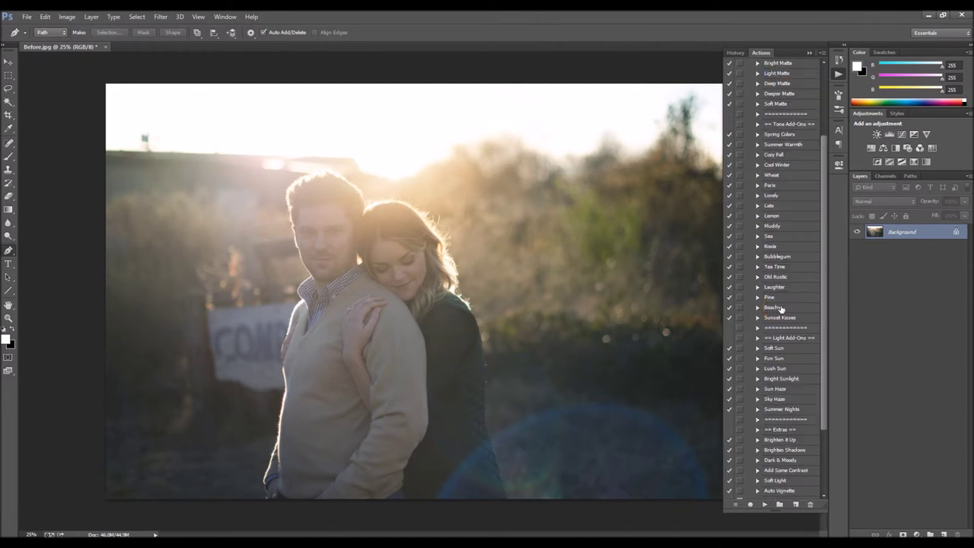
scroll(786, 318, down, 2)
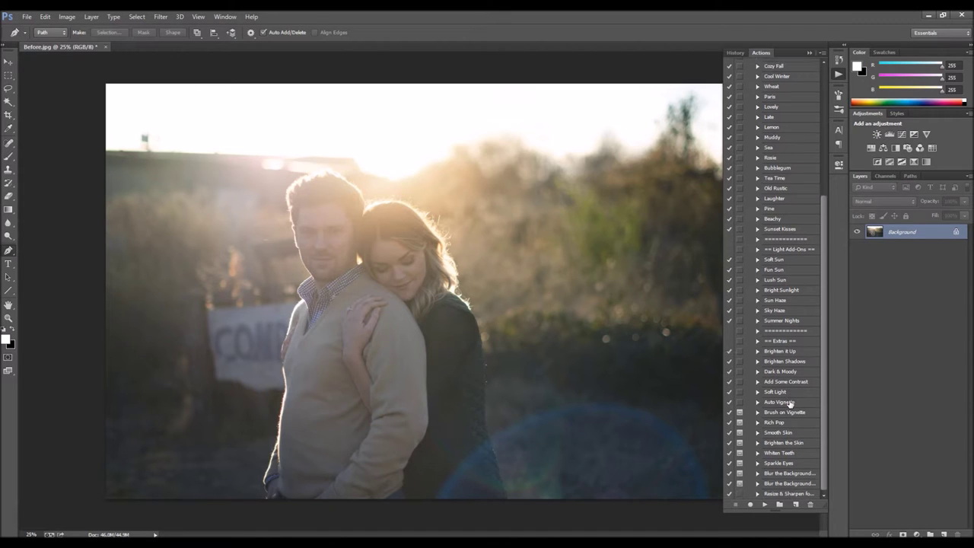
drag(832, 354, 829, 230)
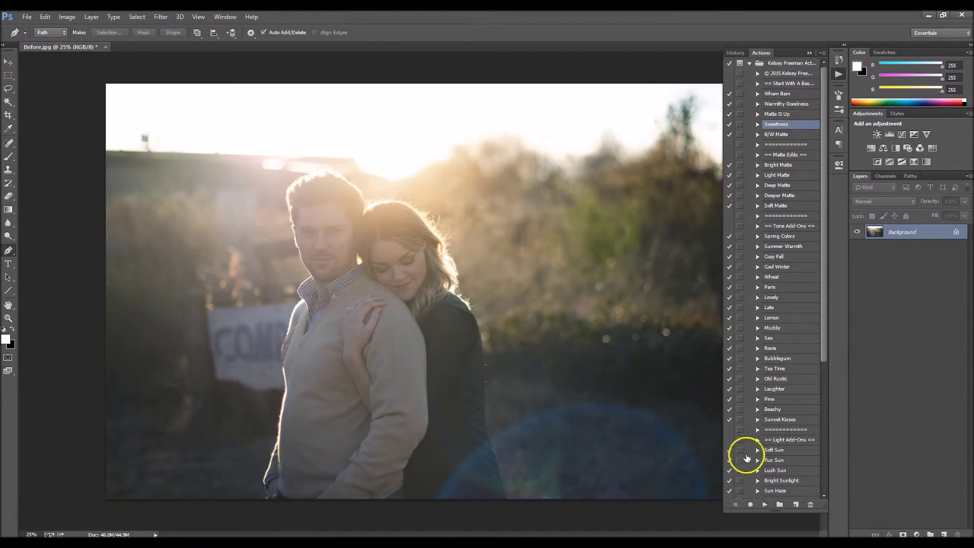
click(765, 504)
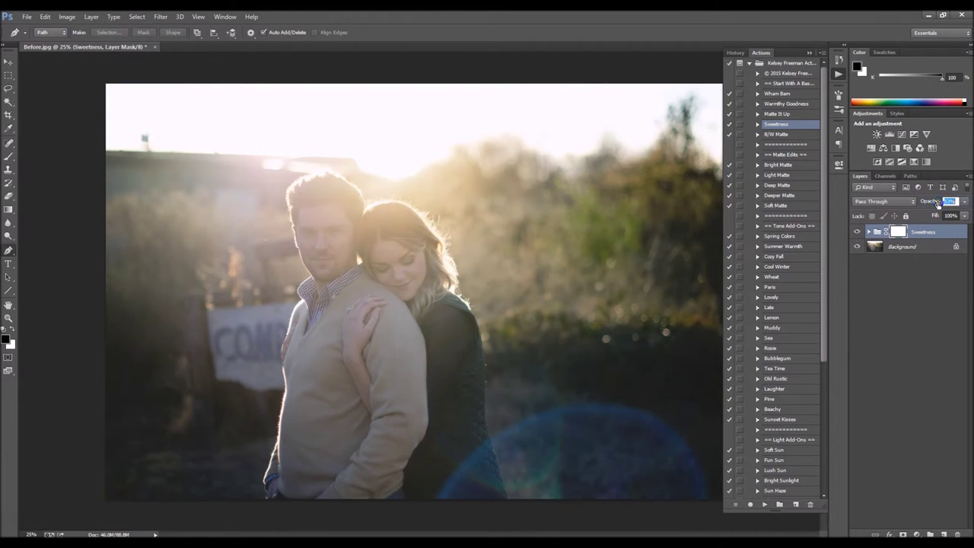
Adjust the opacity of the Va-Va-Voom layer inside the Sweetness group, and collapse the group
click(869, 232)
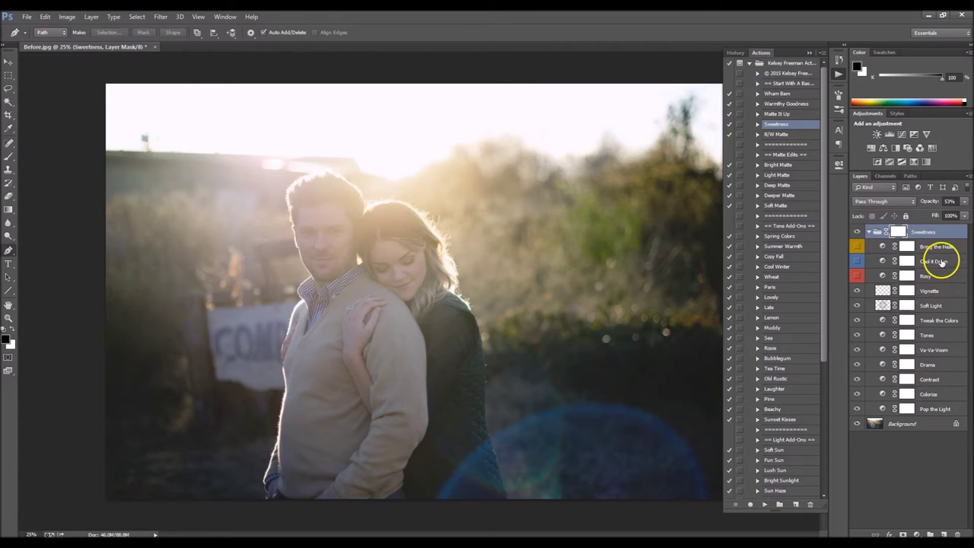
click(922, 351)
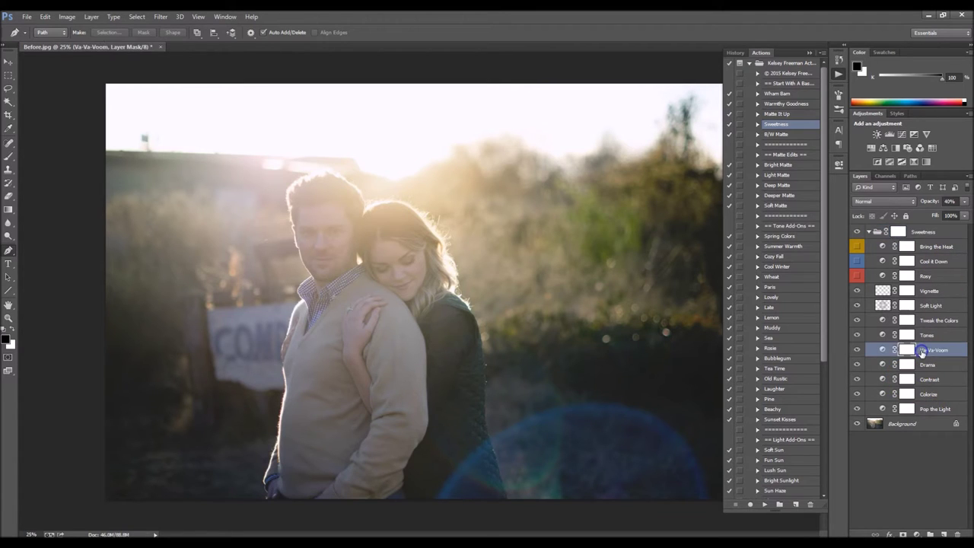
click(929, 202)
click(929, 204)
click(933, 219)
click(932, 202)
click(863, 230)
click(867, 232)
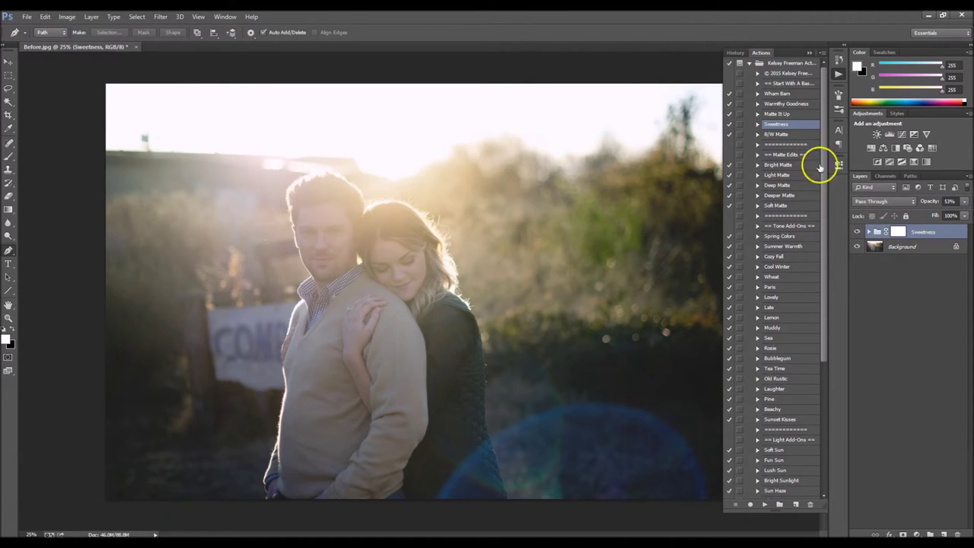
Run the Warmthy Goodness action above the Sweetness group and check the layers inside its new group
click(781, 104)
click(781, 103)
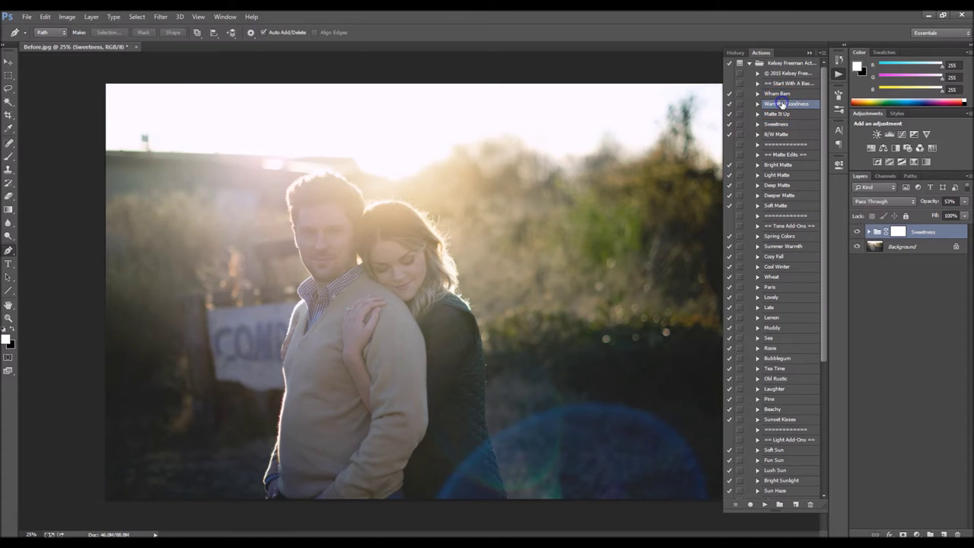
click(766, 505)
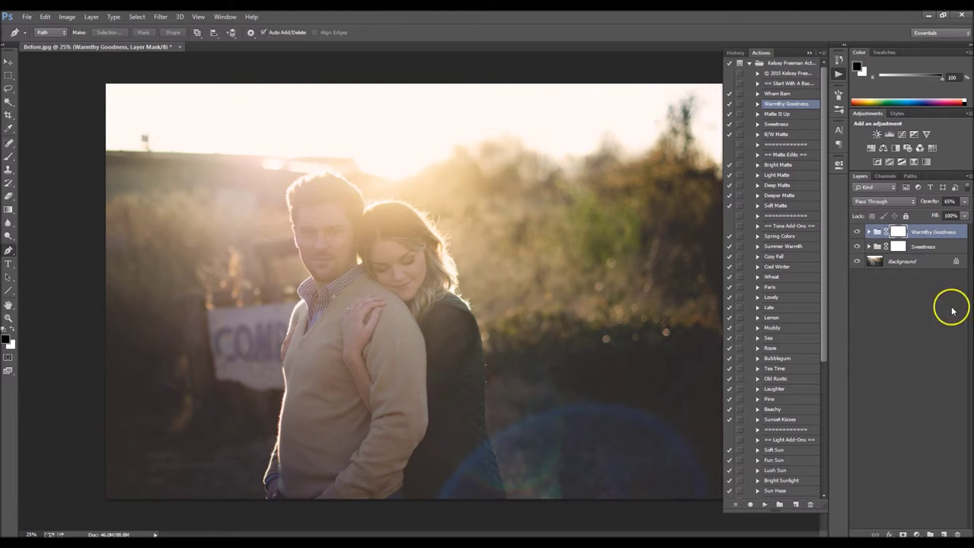
click(869, 231)
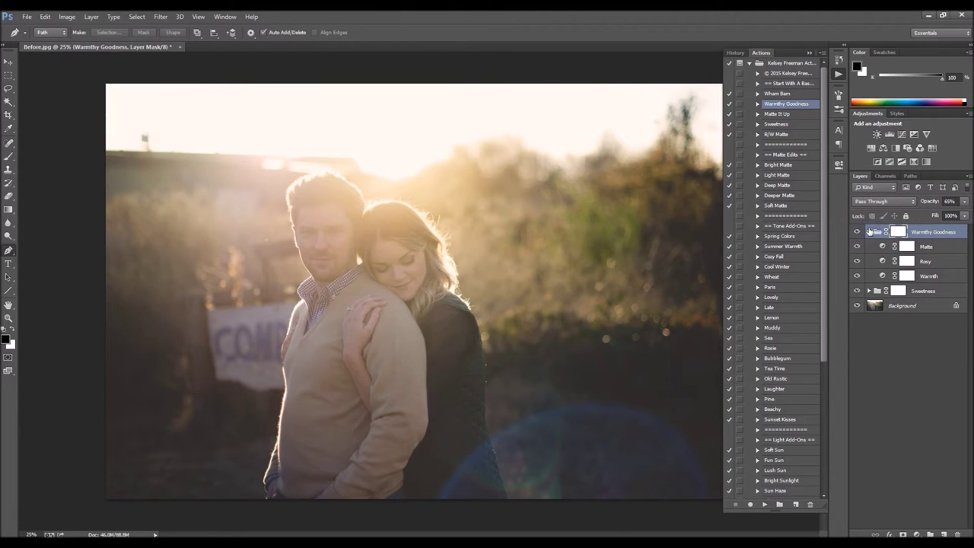
click(869, 231)
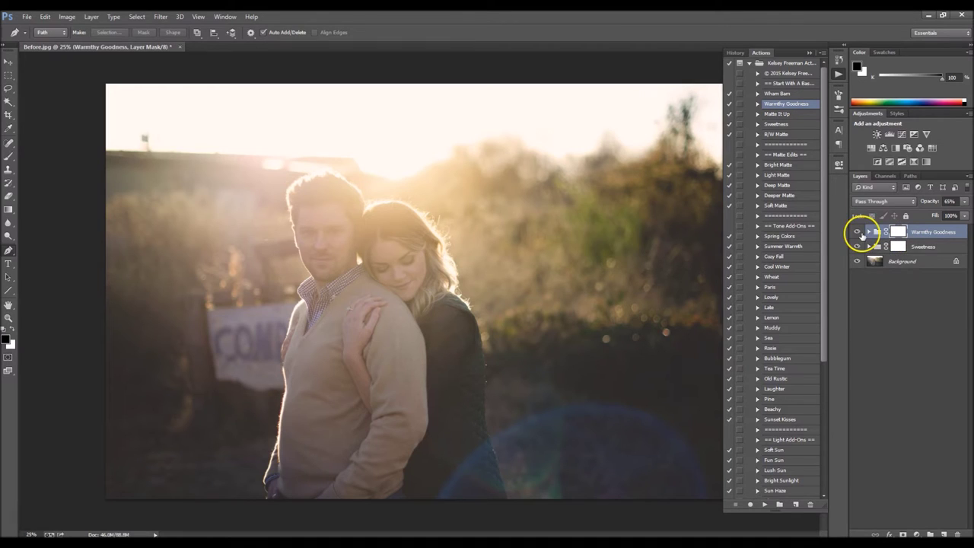
click(867, 232)
Run the Brush on Vignette action and dismiss its instruction message
drag(822, 232, 828, 369)
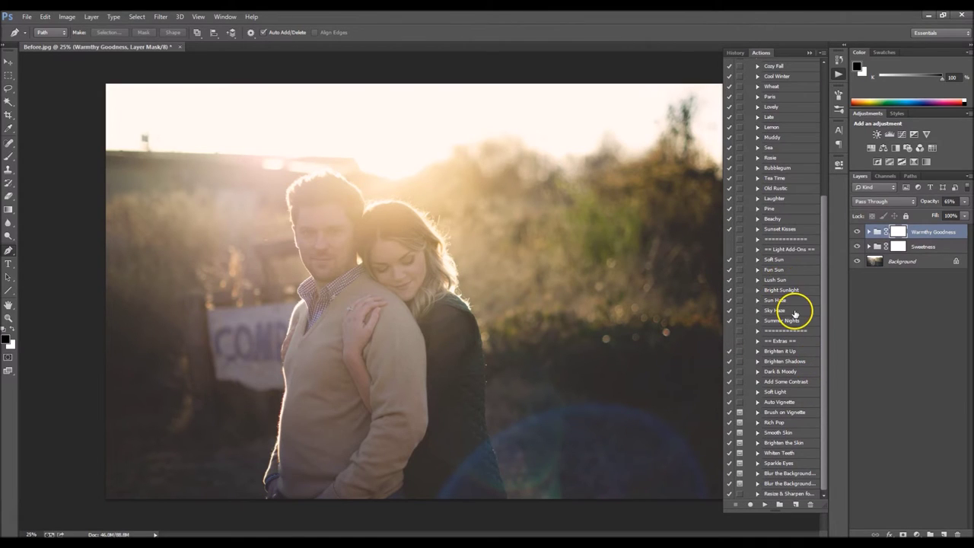
click(789, 413)
click(764, 504)
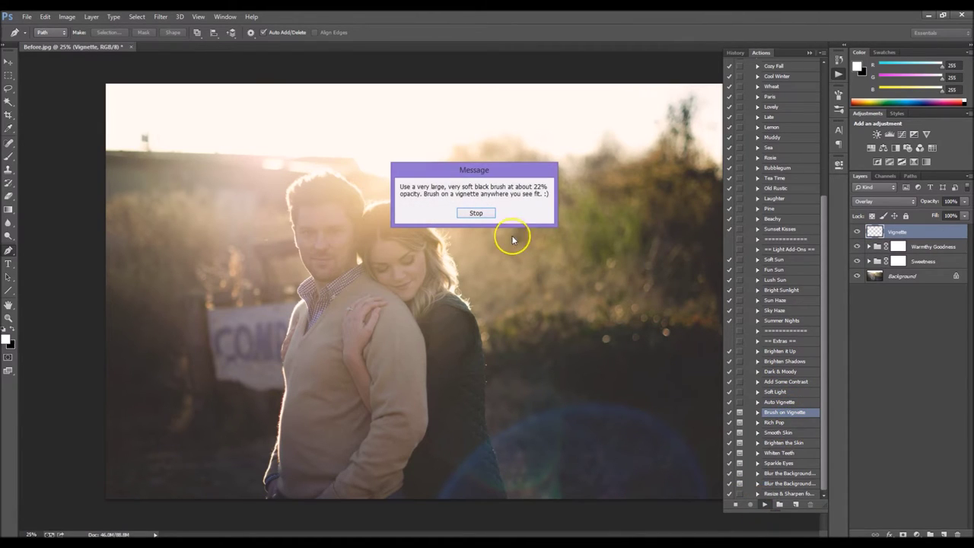
click(475, 212)
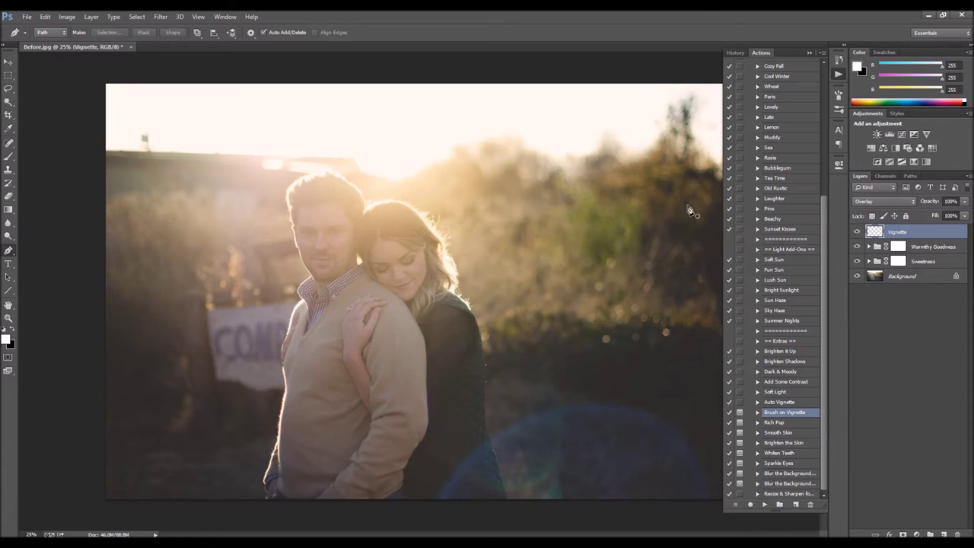
Set up the Brush tool with a size of 2500 px and 40% opacity
scroll(311, 226, down, 2)
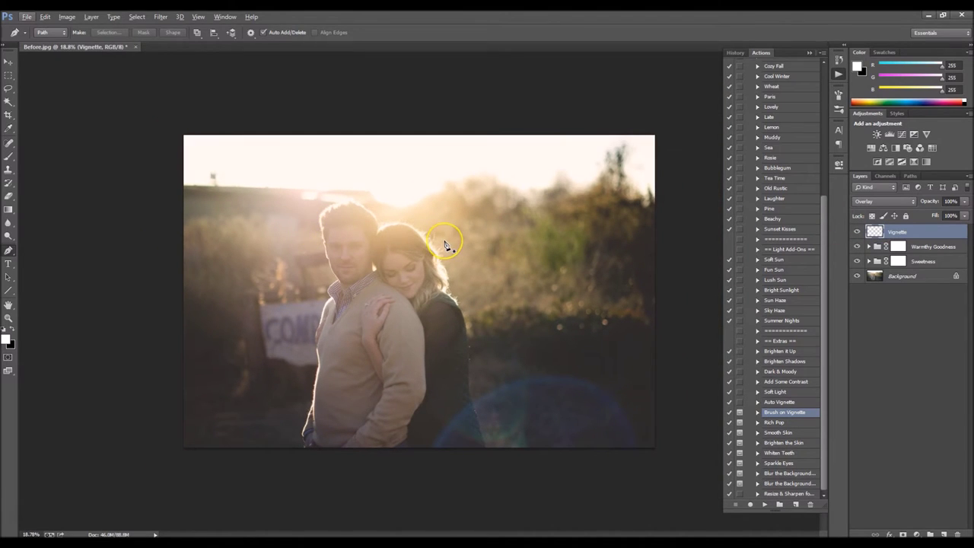
click(9, 155)
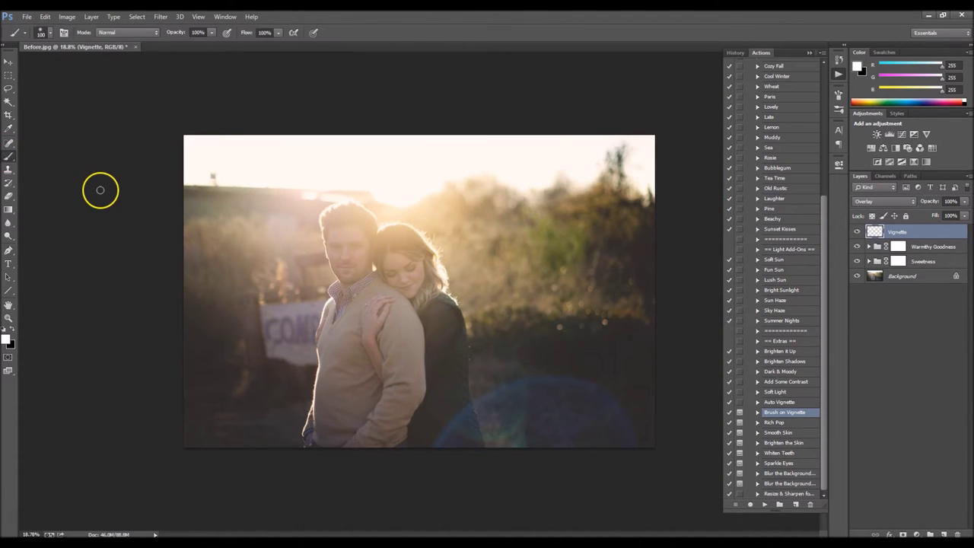
key(bracketright)
key(bracketright)
key(bracketright)
key(bracketright)
key(bracketright)
key(bracketright)
key(bracketright)
key(bracketright)
key(bracketright)
key(bracketright)
key(bracketright)
key(bracketright)
key(bracketright)
key(bracketright)
key(bracketright)
key(bracketright)
key(bracketright)
key(bracketright)
key(bracketright)
key(bracketright)
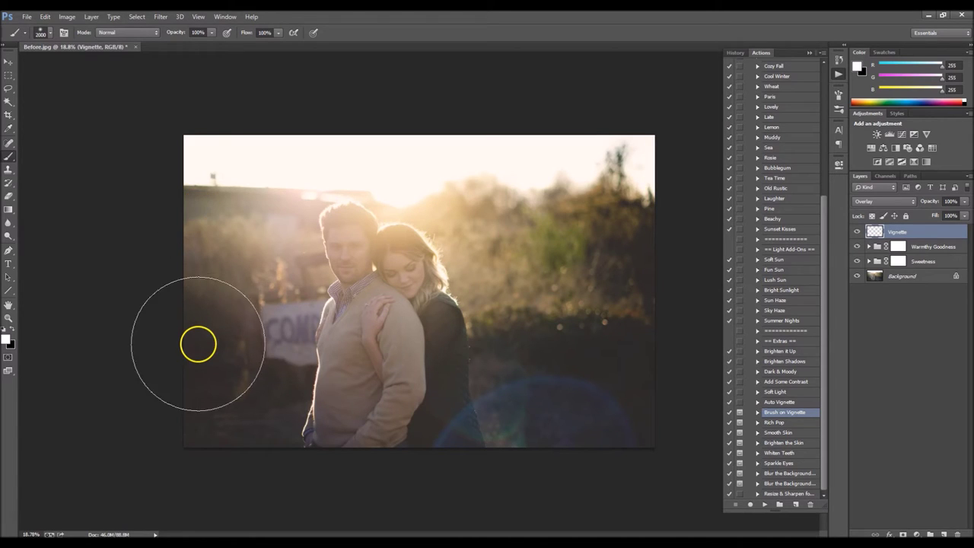
drag(172, 34, 167, 36)
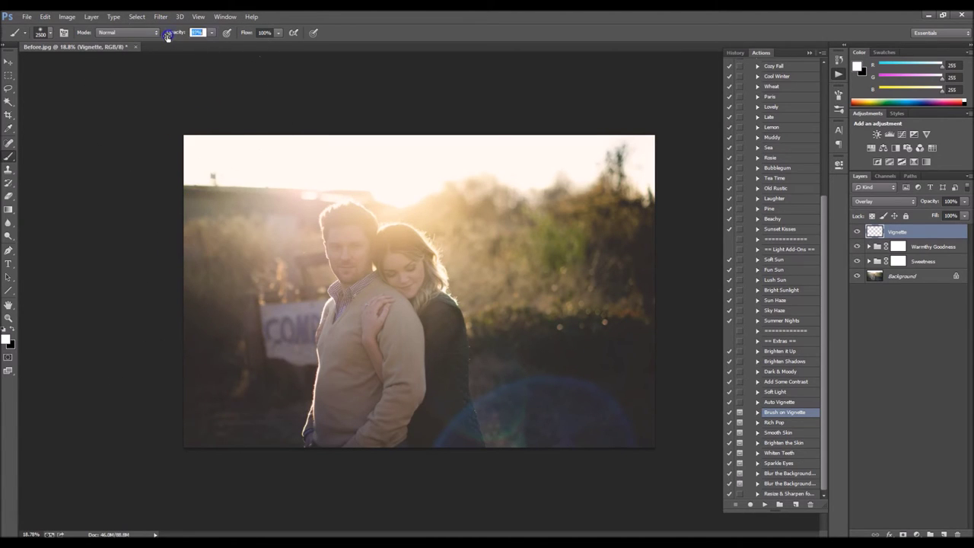
click(40, 33)
key(Return)
Brush black around the photo's edges on the Vignette layer and set the layer's opacity to 62%
mouse_move(250, 339)
mouse_down()
mouse_move(213, 348)
mouse_move(162, 282)
mouse_move(169, 304)
mouse_up()
drag(187, 373, 228, 455)
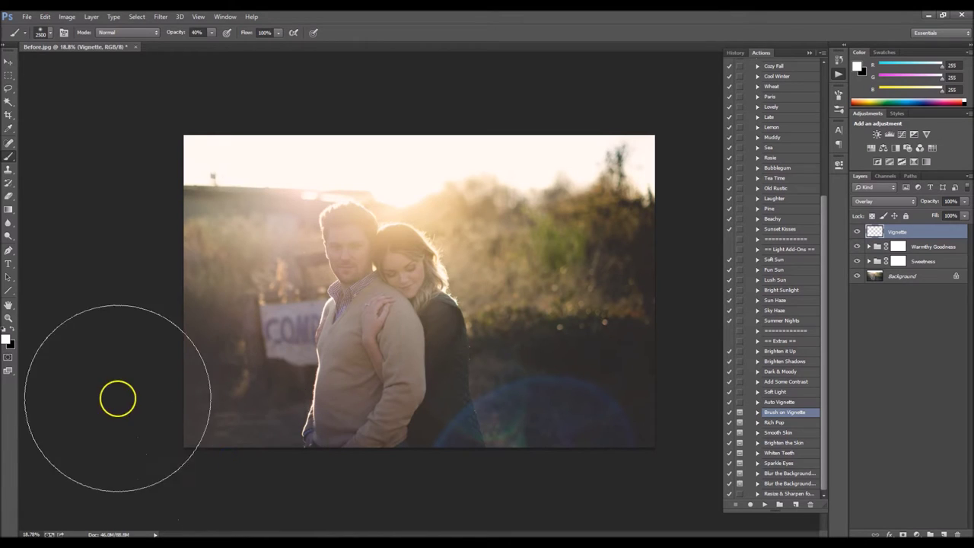
click(10, 328)
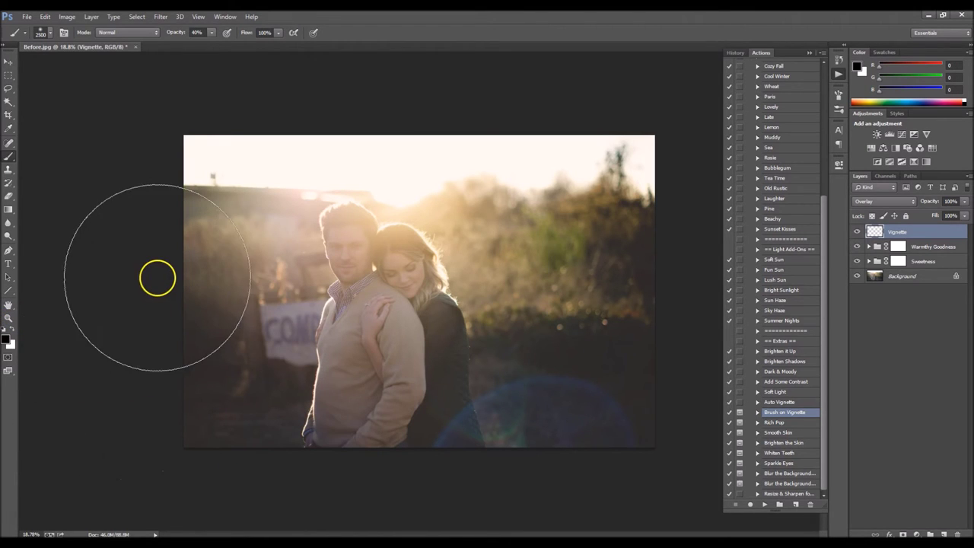
mouse_move(163, 268)
mouse_down()
mouse_move(200, 393)
mouse_move(272, 501)
mouse_move(358, 521)
mouse_move(429, 522)
mouse_move(522, 499)
mouse_move(588, 467)
mouse_move(641, 393)
mouse_move(657, 334)
mouse_move(626, 341)
mouse_move(585, 399)
mouse_move(585, 377)
mouse_up()
drag(936, 209, 924, 204)
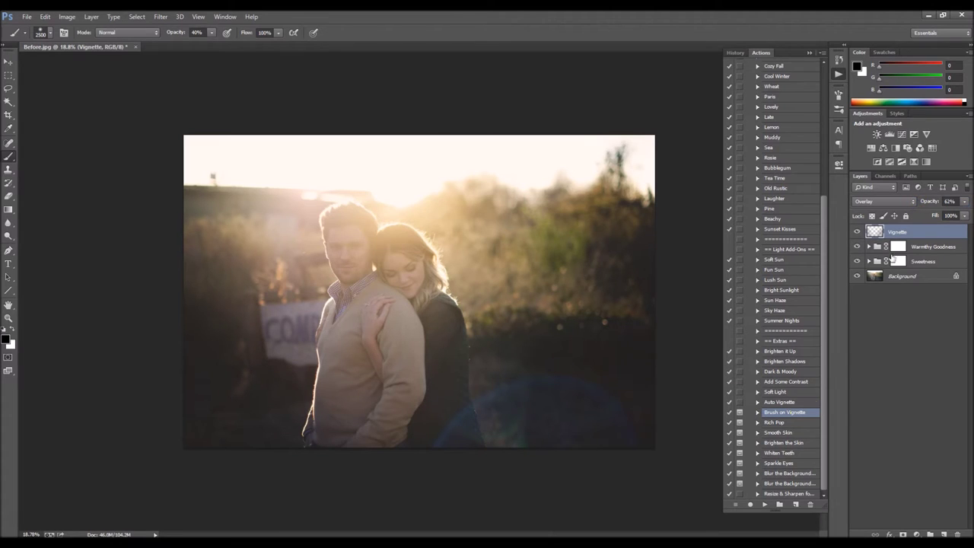
Run the Rich Pop action and dismiss its instruction message
click(776, 421)
click(767, 505)
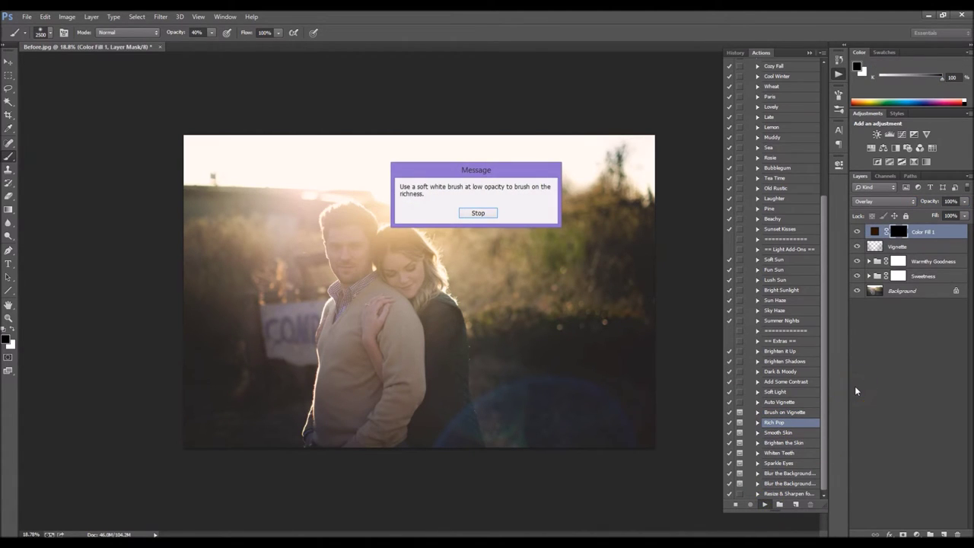
click(479, 214)
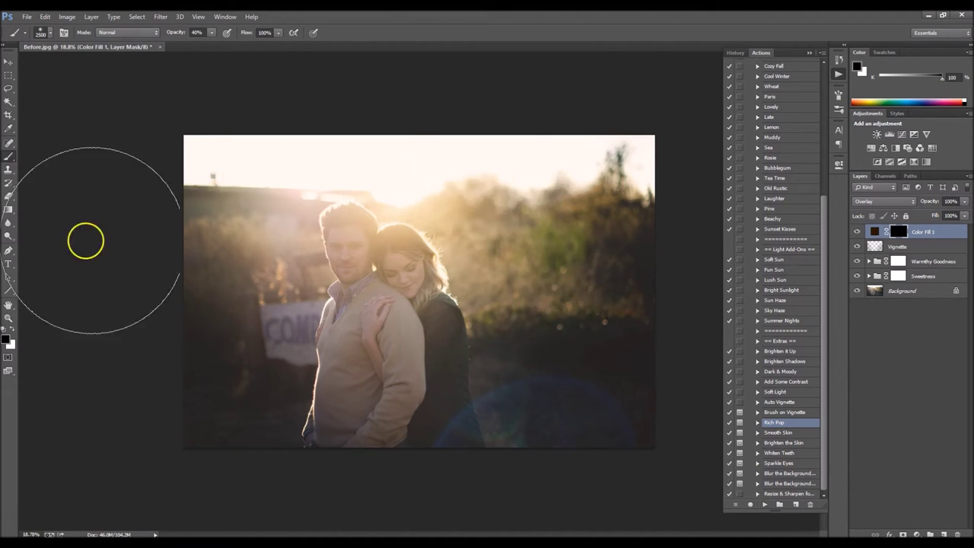
Paint white at 22% brush opacity on the Rich Pop mask over the background left of the couple
click(12, 329)
drag(184, 35, 171, 35)
mouse_move(212, 321)
mouse_down()
mouse_move(223, 306)
mouse_move(220, 270)
mouse_move(231, 280)
mouse_up()
click(231, 303)
click(243, 384)
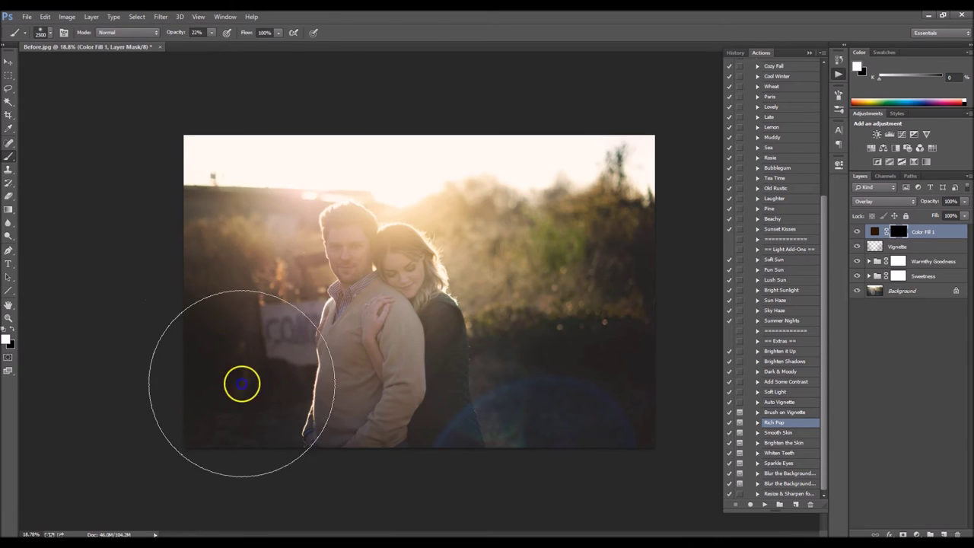
click(232, 385)
click(222, 303)
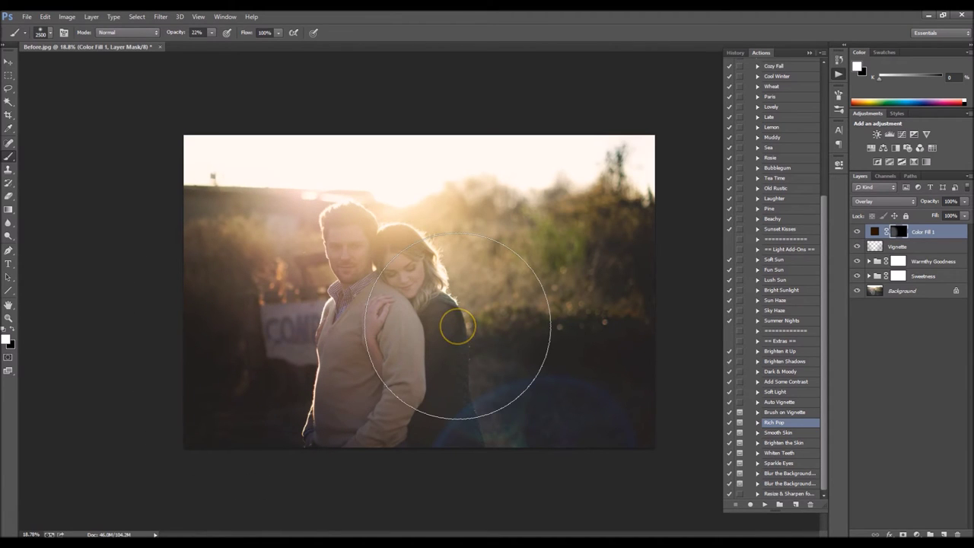
Reduce the brush to 1600 px and paint the richness over the background right of the couple
key(bracketleft)
key(bracketleft)
key(bracketleft)
key(bracketleft)
key(bracketleft)
key(bracketleft)
key(bracketleft)
key(bracketleft)
key(bracketleft)
click(481, 263)
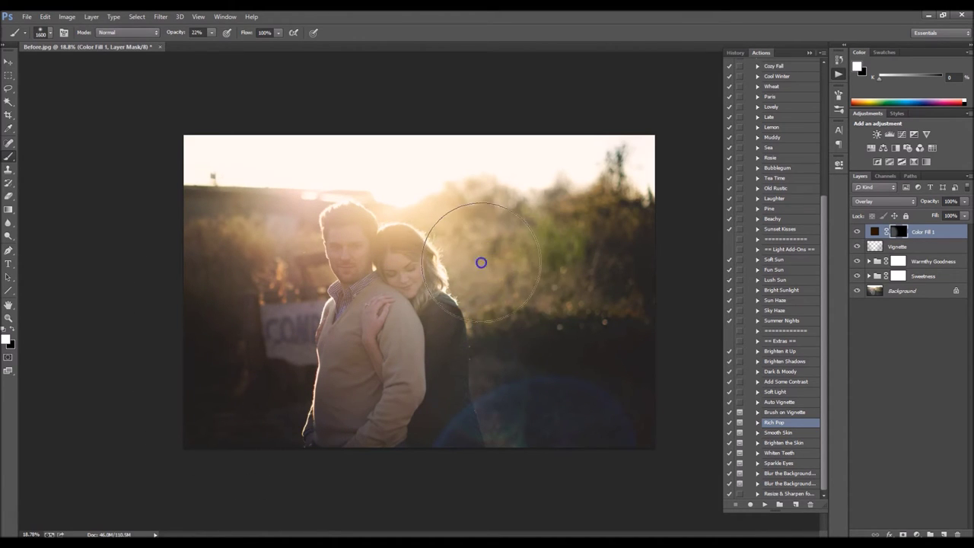
click(622, 281)
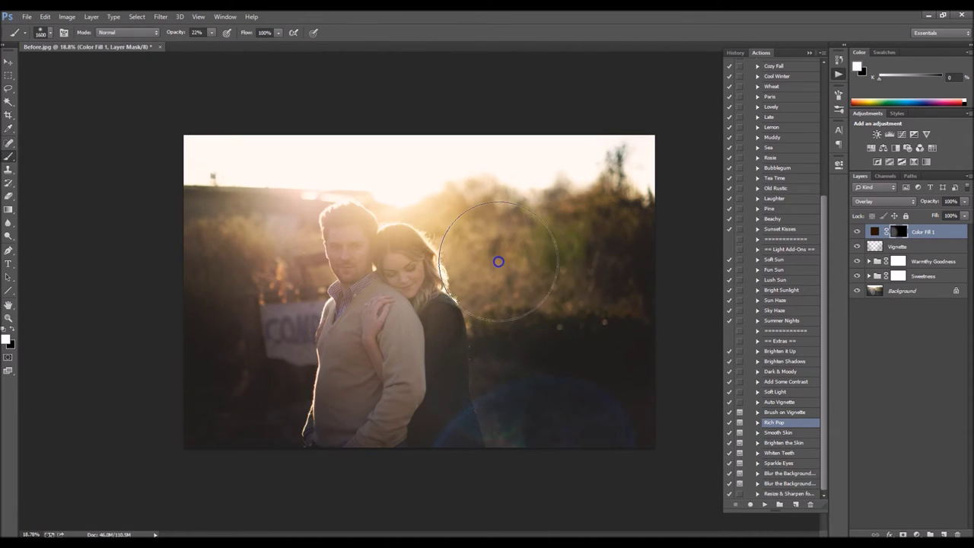
mouse_move(497, 261)
mouse_down()
mouse_move(530, 284)
mouse_move(521, 274)
mouse_up()
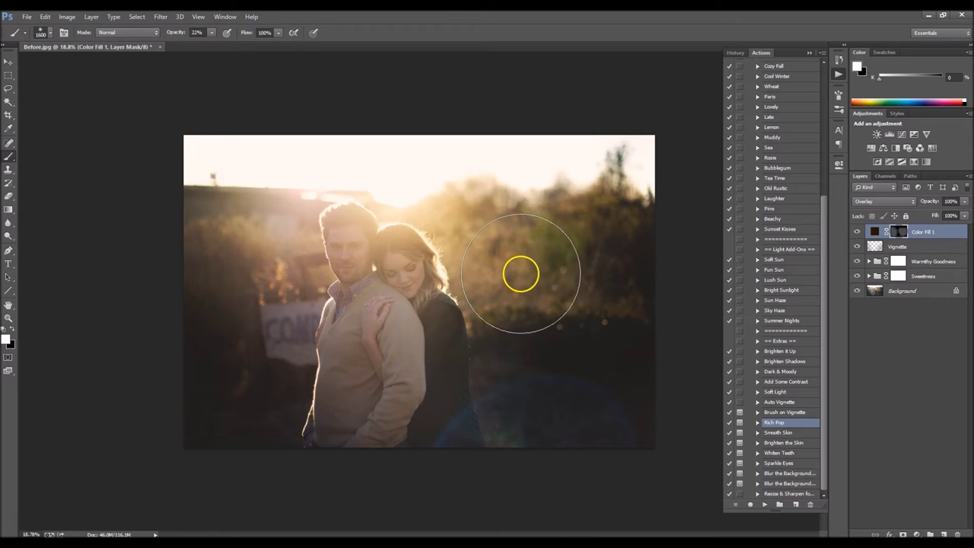
Reduce the brush to 900 px and paint more richness over the foliage on both sides of the couple
key(bracketleft)
key(bracketleft)
key(bracketleft)
key(bracketleft)
key(bracketleft)
key(bracketleft)
key(bracketleft)
drag(472, 240, 472, 245)
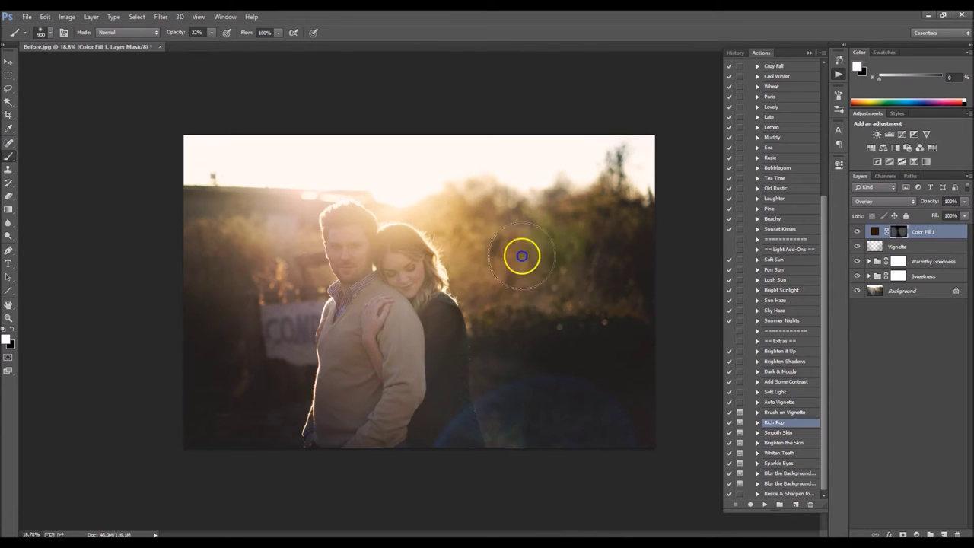
mouse_move(522, 255)
mouse_down()
mouse_move(586, 287)
mouse_move(628, 270)
mouse_up()
mouse_move(299, 264)
mouse_down()
mouse_move(261, 268)
mouse_move(236, 243)
mouse_move(181, 263)
mouse_move(288, 364)
mouse_up()
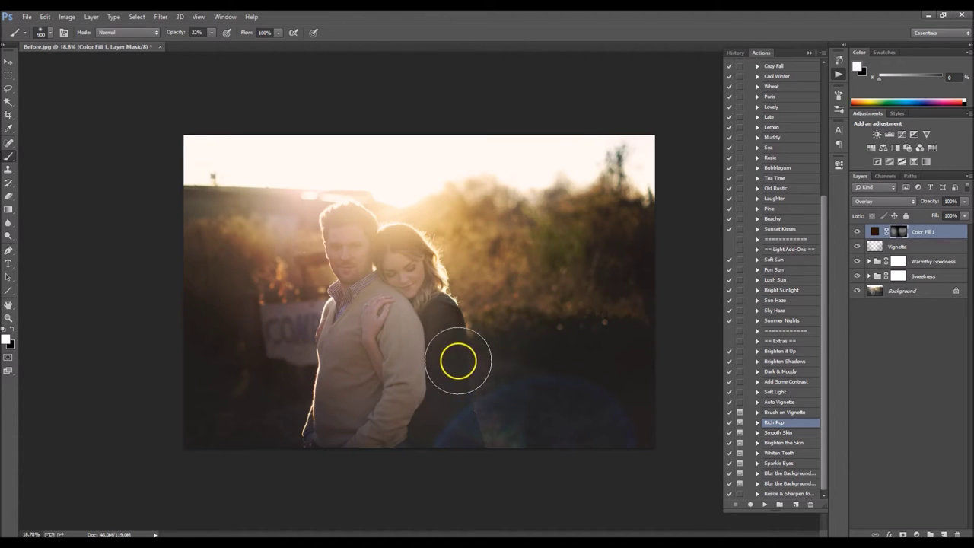
Undo a trial stroke over the woman's hair and brush extra richness along the lower shrubs right of the couple
drag(415, 231, 427, 239)
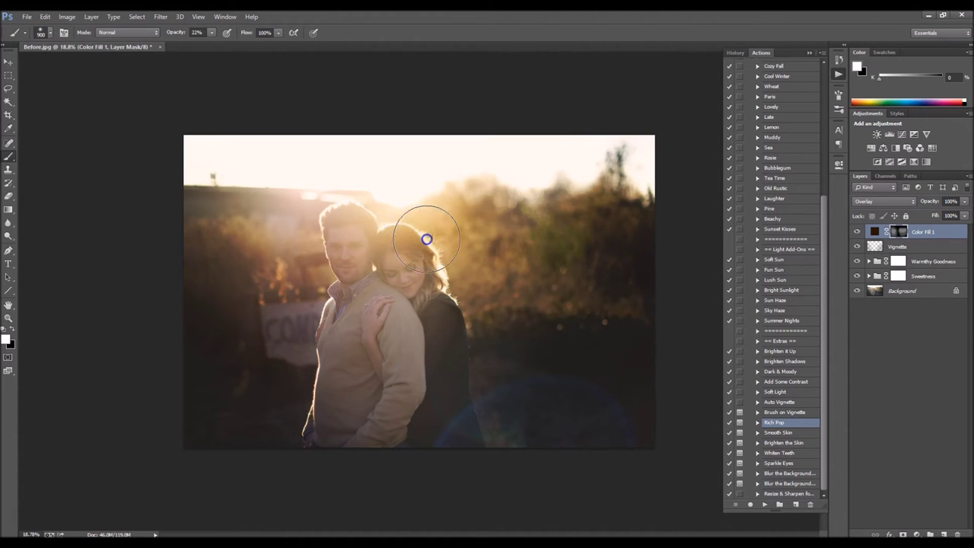
key(ctrl+z)
click(564, 311)
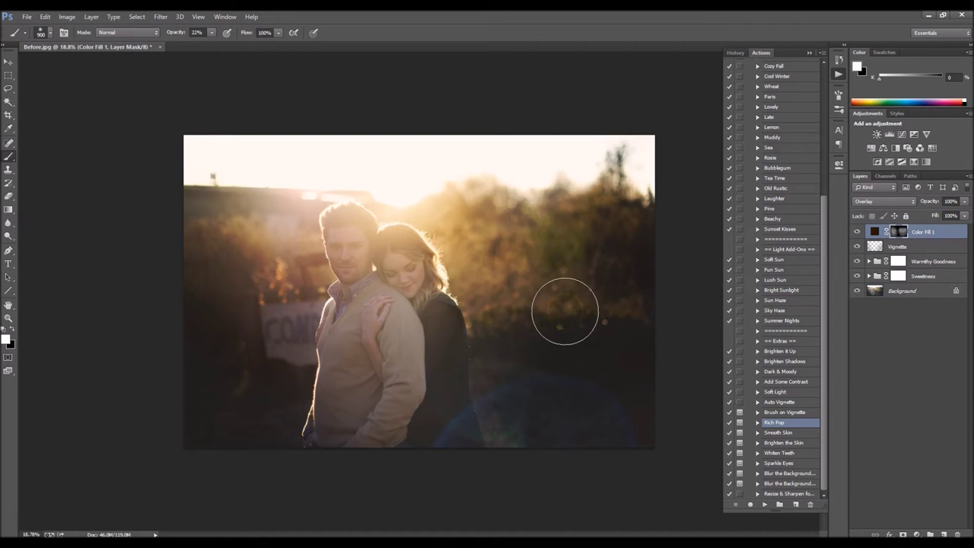
mouse_move(564, 311)
mouse_down()
mouse_move(522, 302)
mouse_move(627, 303)
mouse_up()
Run the Fun Sun action and move its glow layer upward toward the sun on the horizon
click(802, 272)
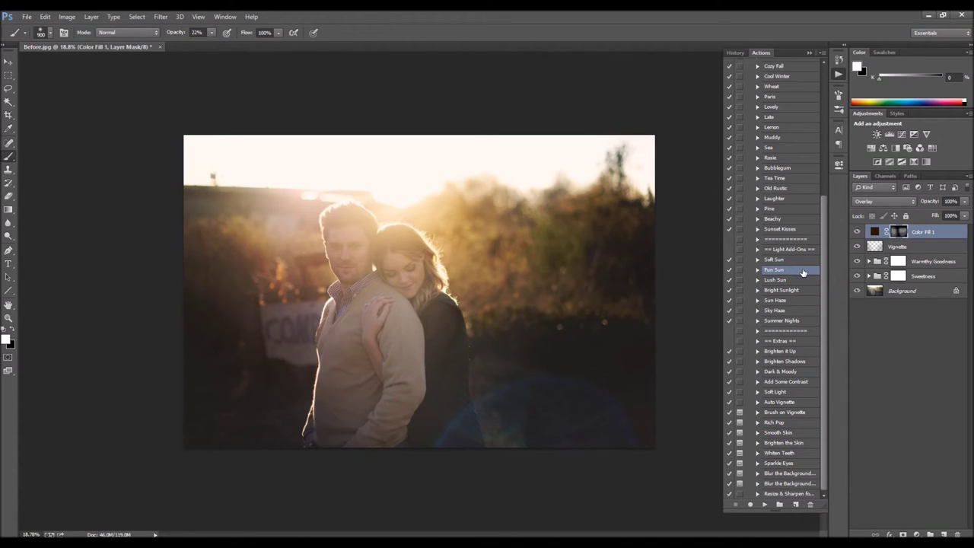
click(767, 505)
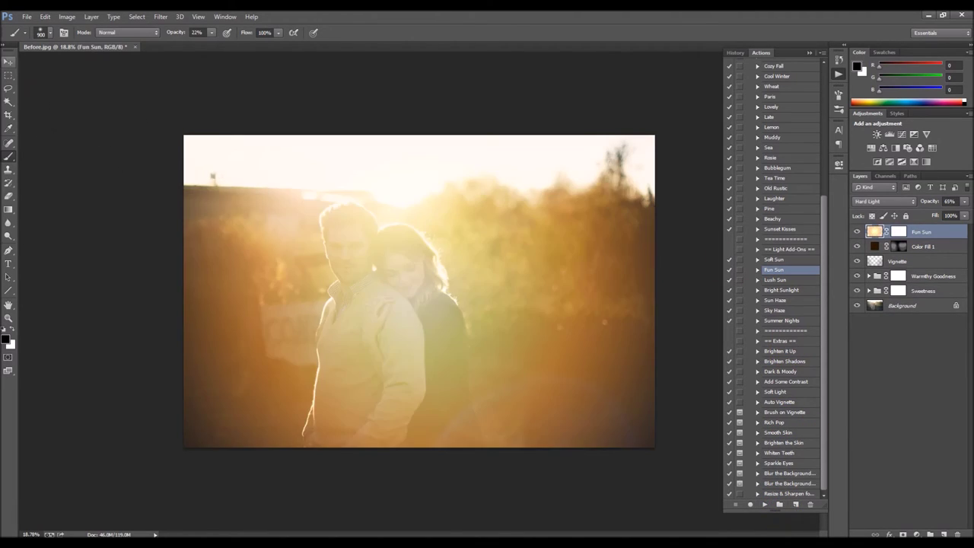
drag(431, 315, 439, 241)
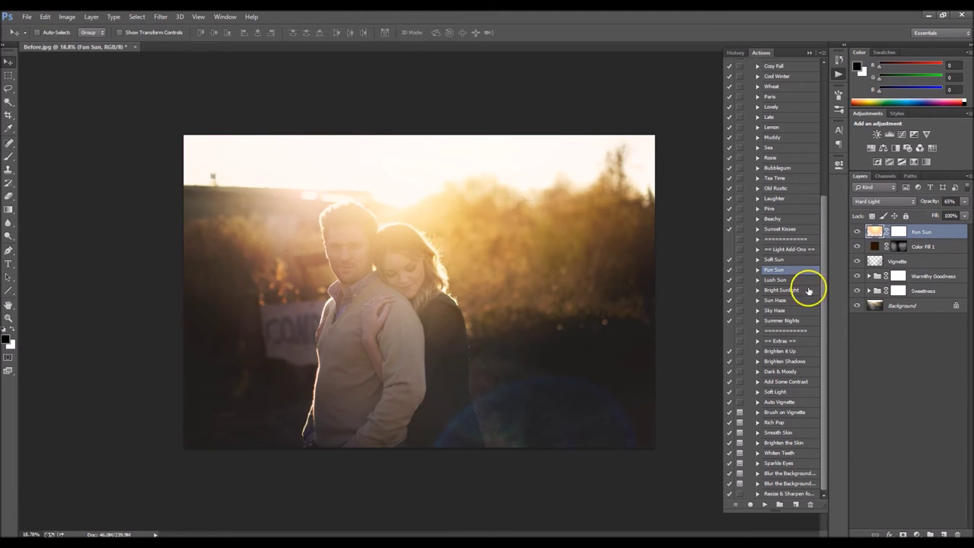
Paint black on the Fun Sun layer mask over the woman with a 400 px brush at 59% opacity to reduce the glow
click(898, 232)
click(896, 234)
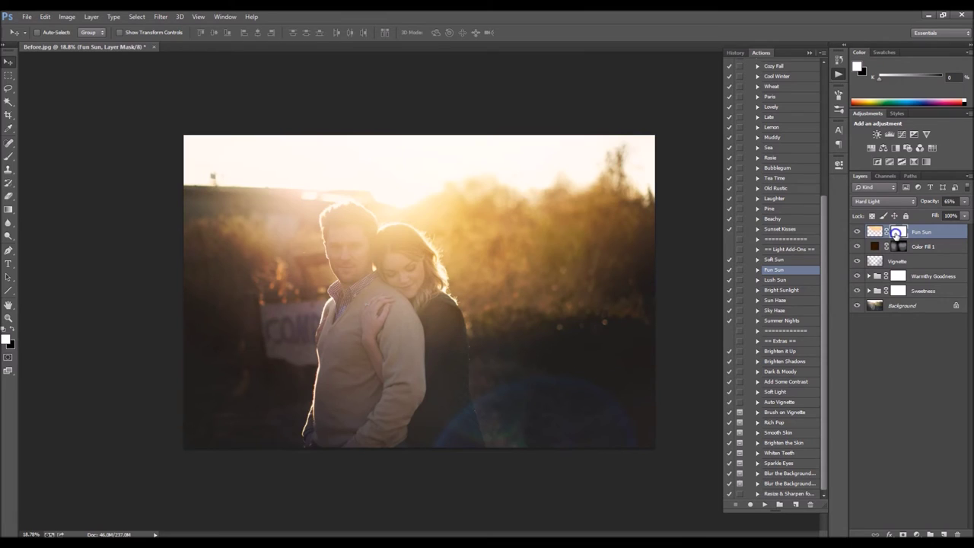
click(899, 233)
click(9, 157)
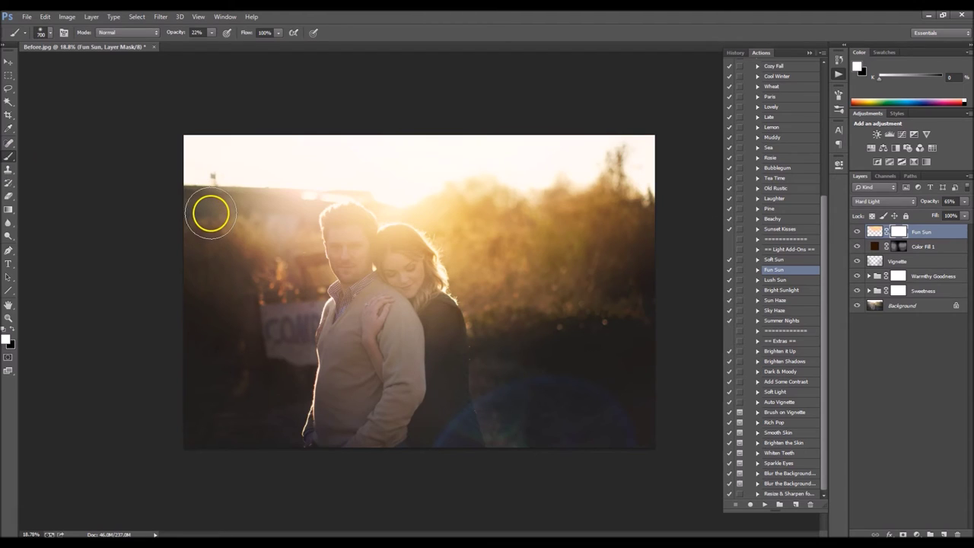
click(184, 33)
text(59)
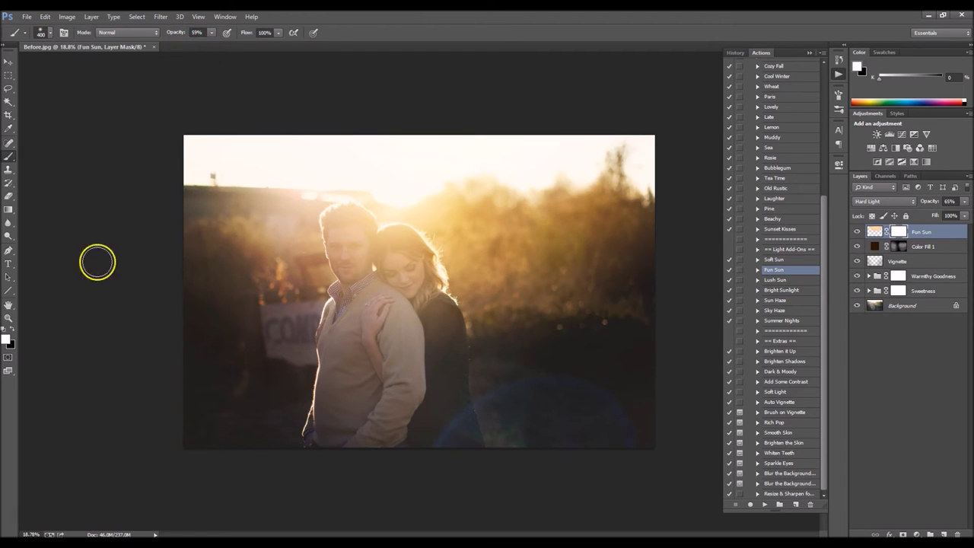
click(12, 328)
mouse_move(435, 266)
mouse_down()
mouse_move(394, 260)
mouse_move(401, 275)
mouse_move(393, 248)
mouse_up()
mouse_move(416, 295)
mouse_down()
mouse_move(443, 345)
mouse_move(413, 348)
mouse_up()
drag(400, 273, 396, 275)
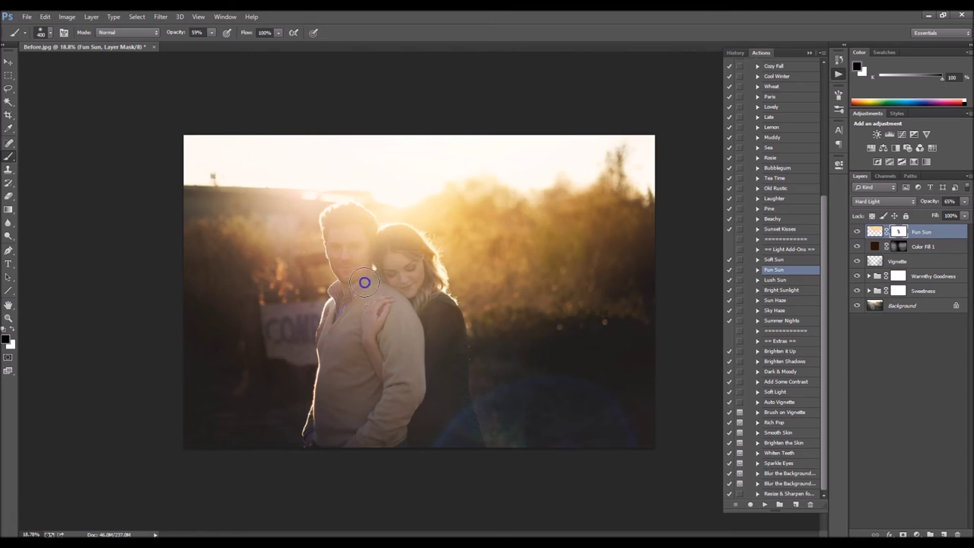
Mask the sun glow off the man's face and sweater and the woman's dark top
click(352, 252)
click(372, 346)
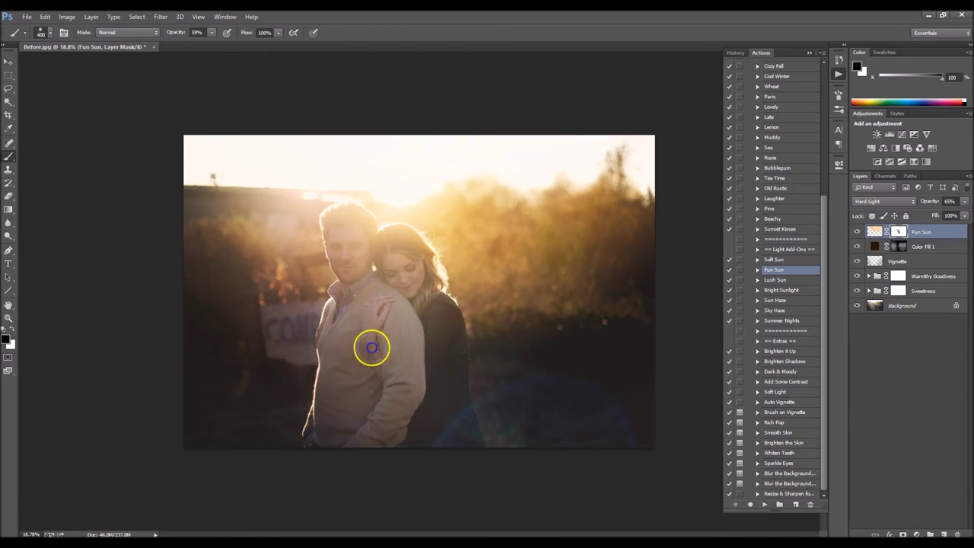
click(357, 248)
drag(357, 249, 431, 294)
click(434, 392)
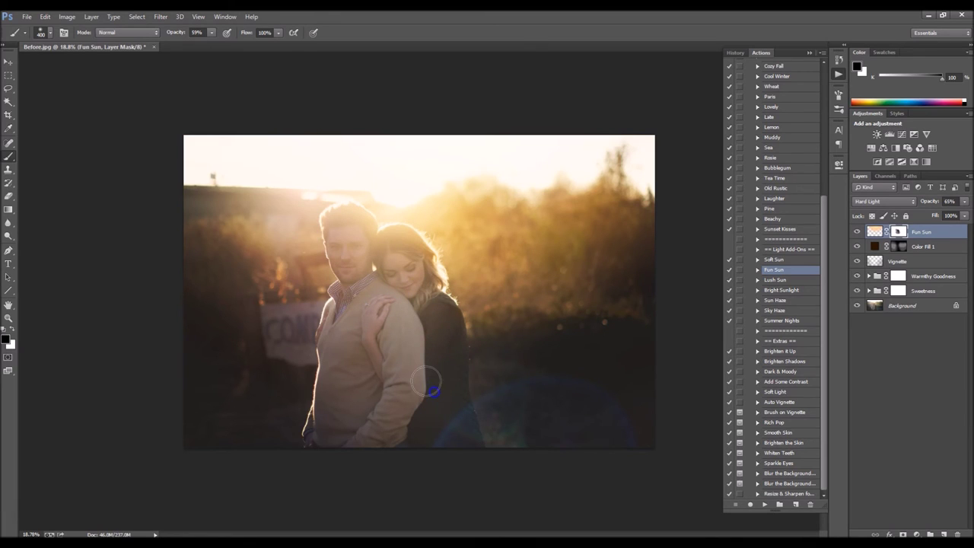
Flatten the image and discard the hidden layers
right_click(924, 305)
click(898, 388)
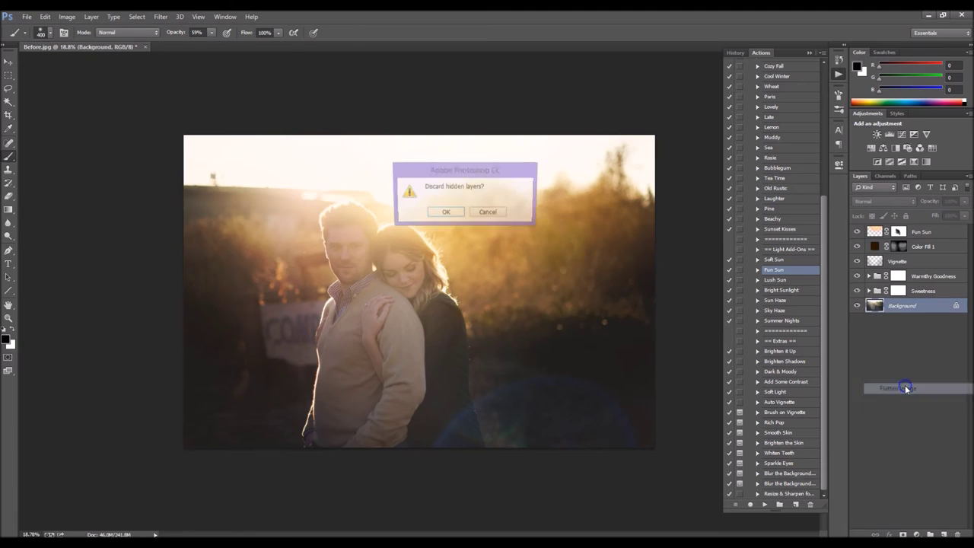
click(444, 213)
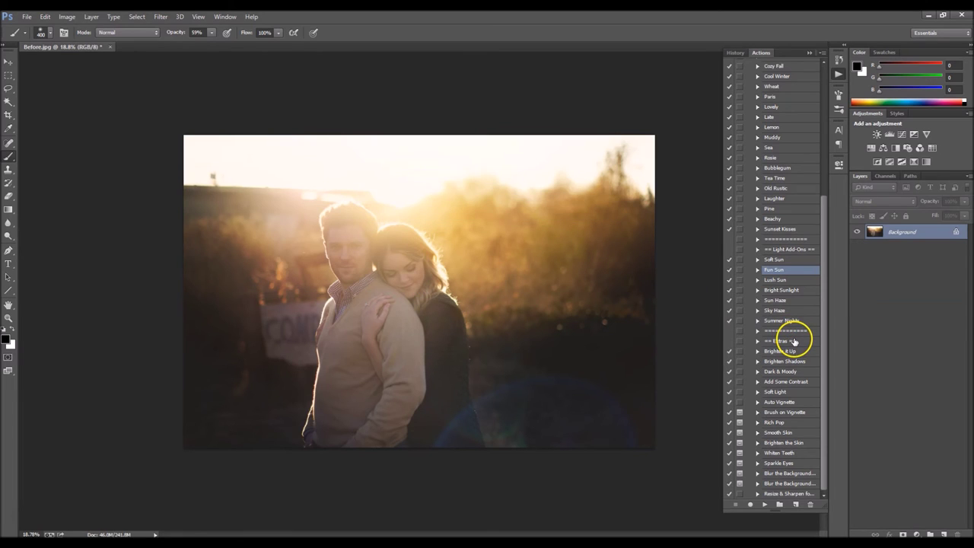
Run the Add Some Contrast action and set its layer's opacity to 60%, leaving its mask targeted
click(787, 464)
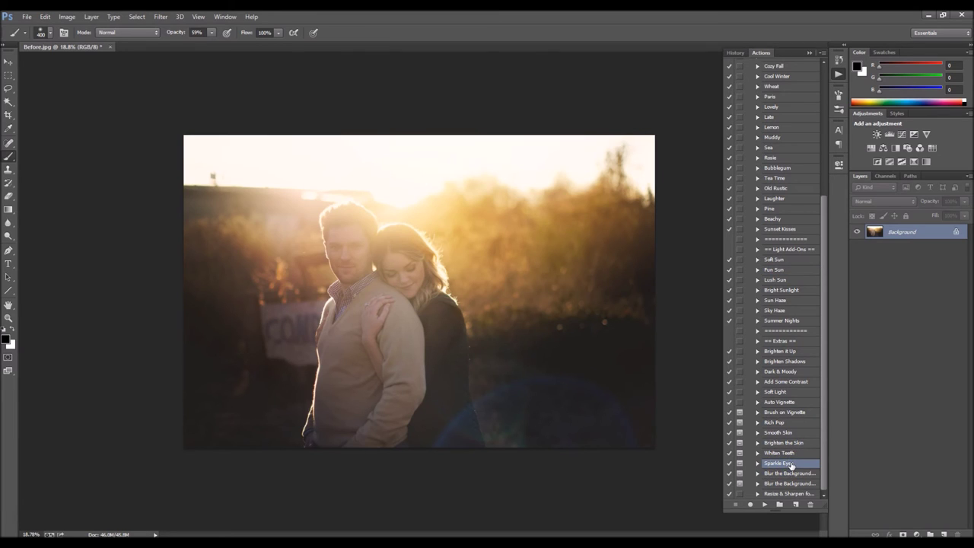
click(787, 383)
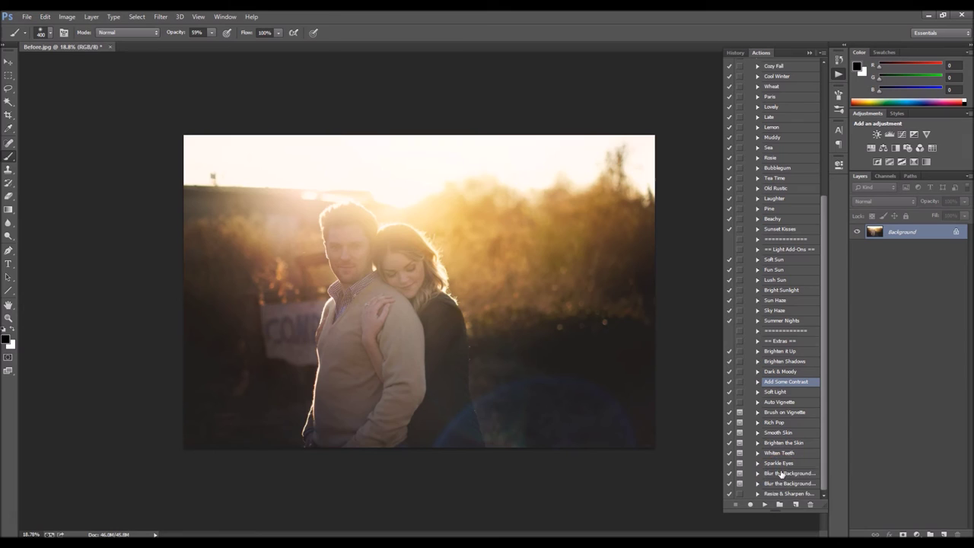
click(764, 505)
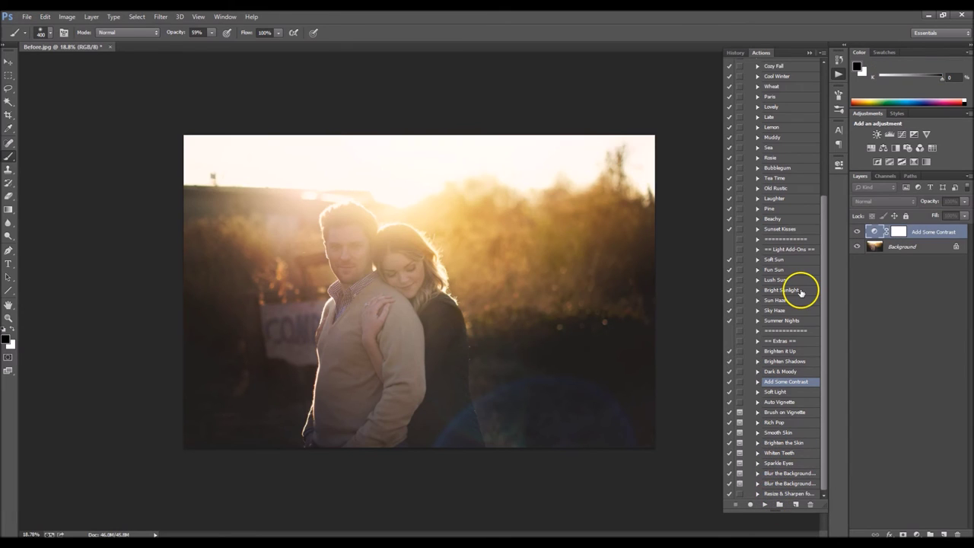
click(895, 233)
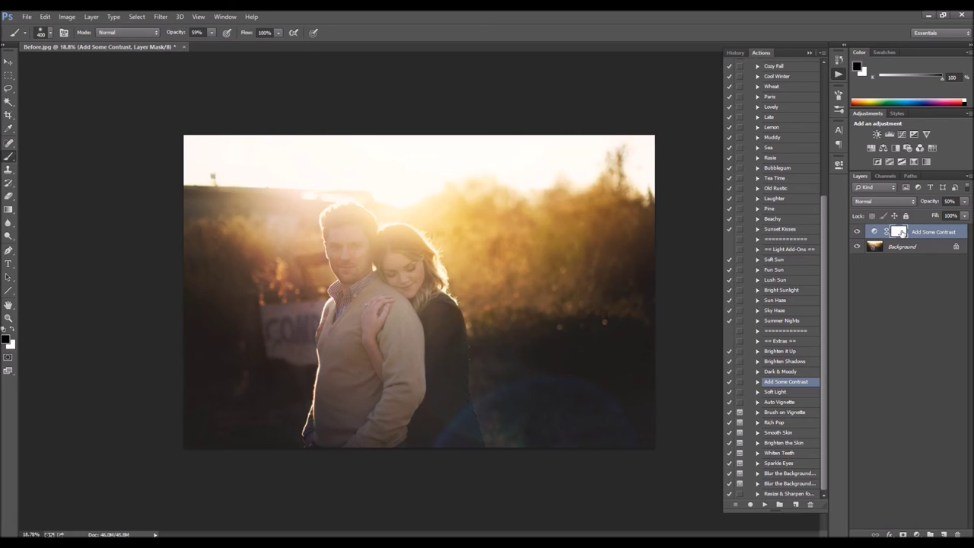
click(938, 202)
click(898, 229)
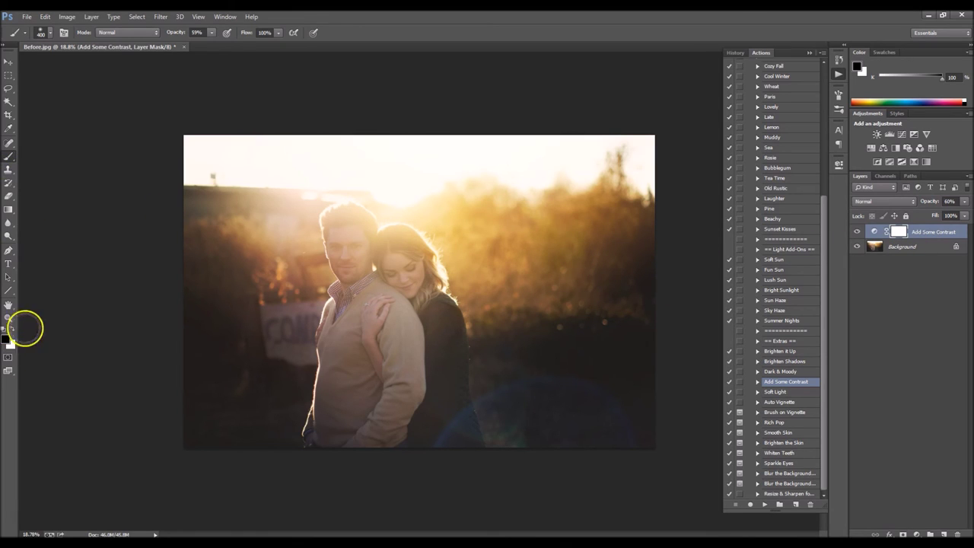
Paint black on the Add Some Contrast mask over the woman's hair, face and shoulder and the man's face
click(9, 340)
click(826, 119)
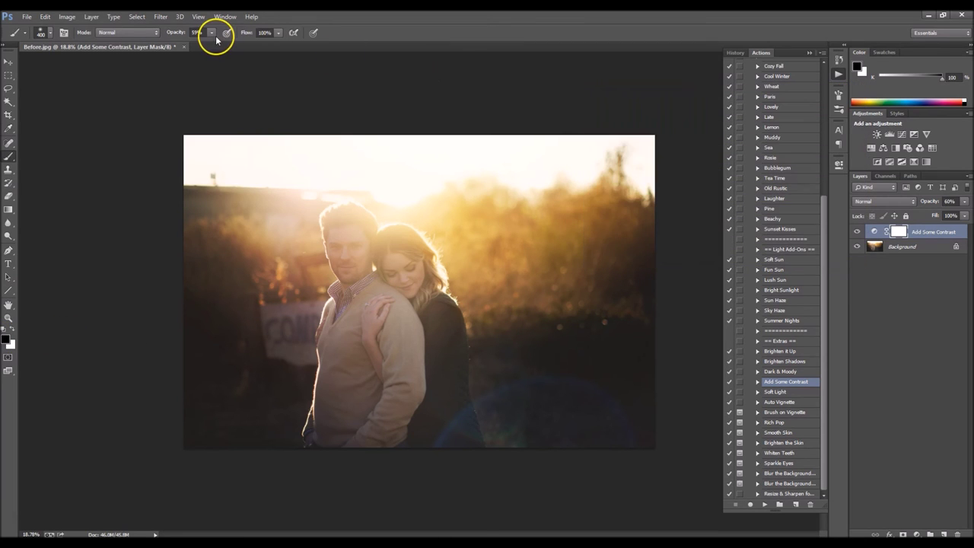
scroll(410, 250, up, 5)
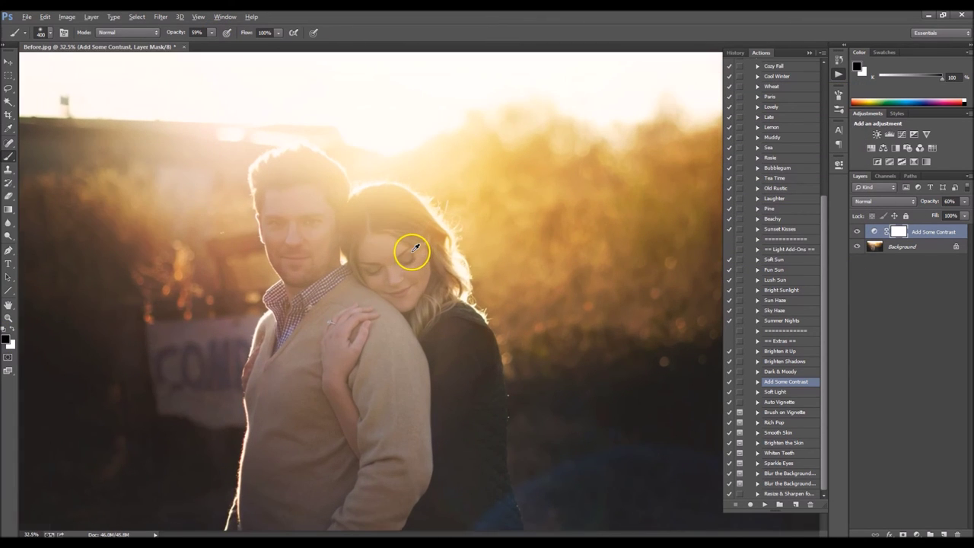
drag(382, 232, 398, 237)
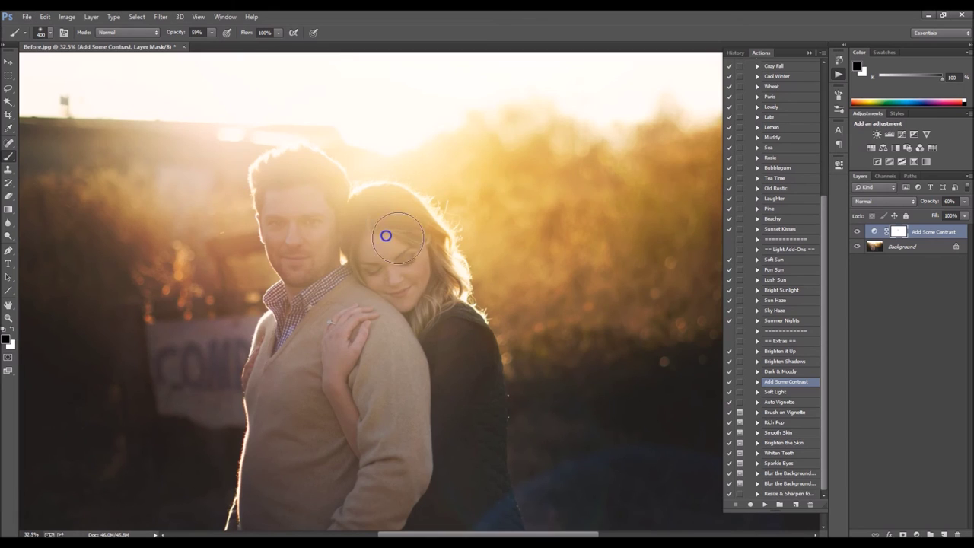
click(388, 300)
drag(486, 329, 467, 326)
mouse_move(322, 255)
mouse_down()
mouse_move(284, 246)
mouse_move(284, 202)
mouse_move(300, 201)
mouse_up()
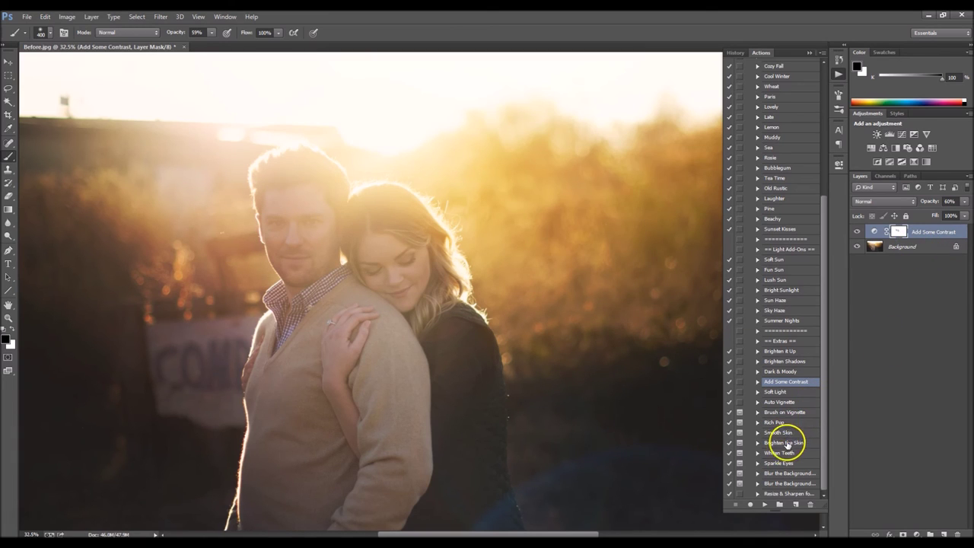
Run the Sparkle Eyes action and set the brush to 40 px at 68% opacity
click(779, 464)
click(765, 505)
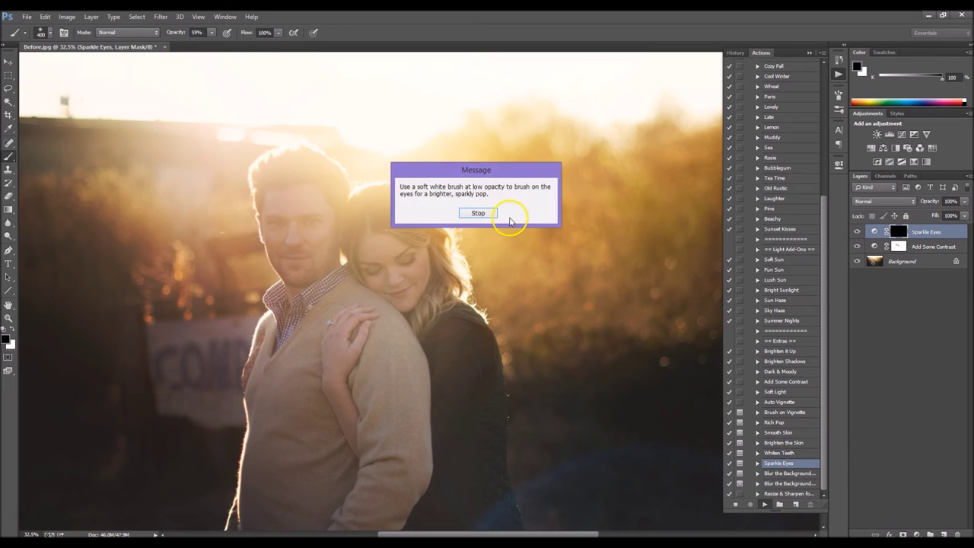
click(478, 212)
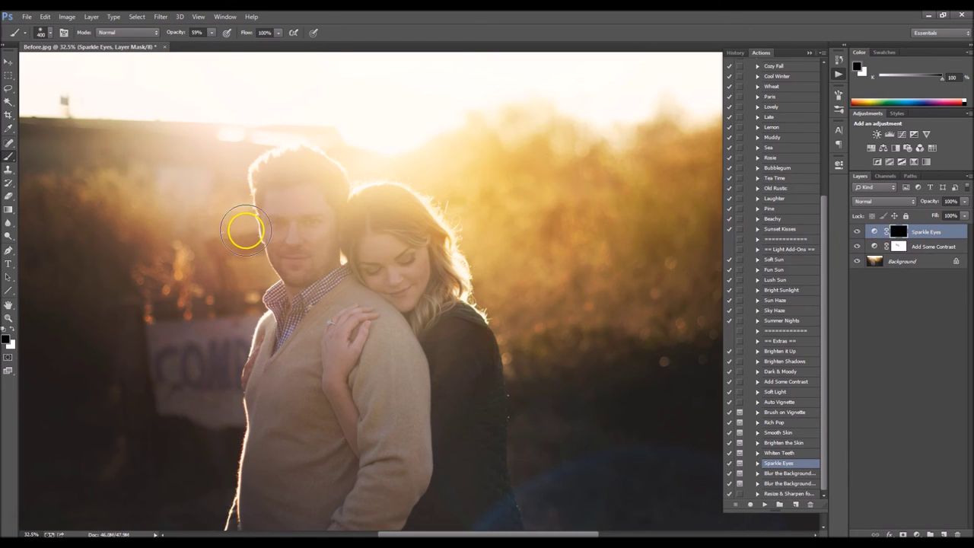
key([)
key([)
key([)
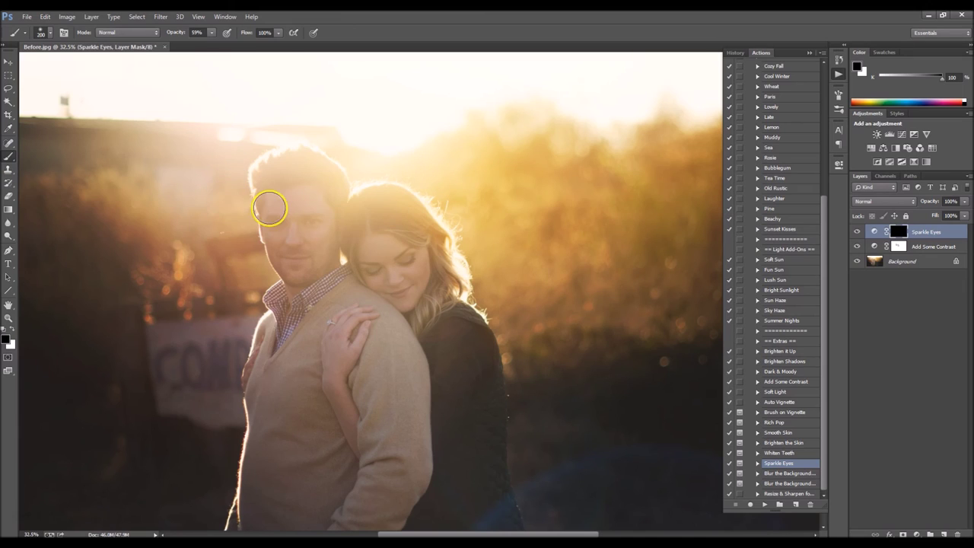
key(bracketleft)
key(bracketleft)
key(bracketleft)
key(bracketleft)
key(bracketleft)
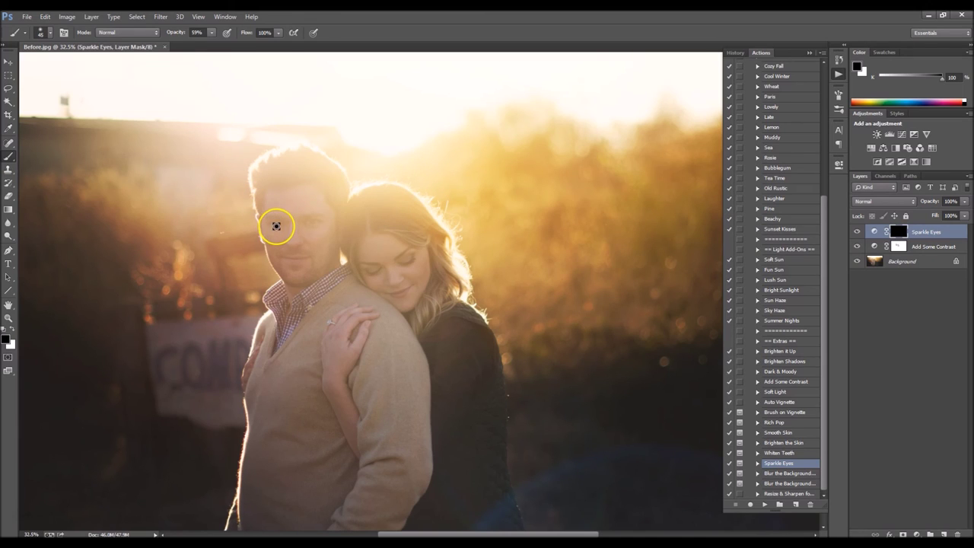
drag(174, 32, 186, 33)
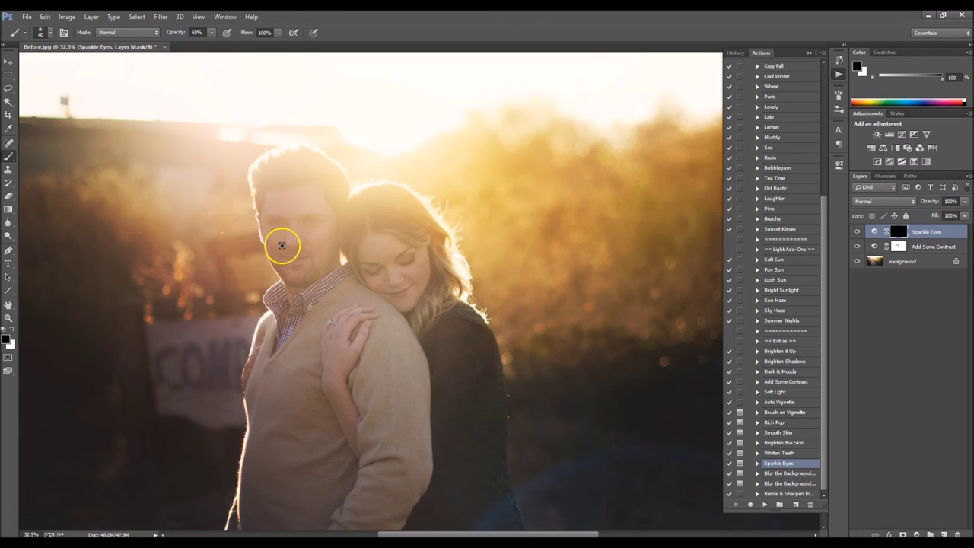
Brush on the Sparkle Eyes mask over the man's eyes and mouth and across the woman's face
mouse_move(281, 245)
mouse_down()
mouse_move(274, 223)
mouse_move(309, 224)
mouse_up()
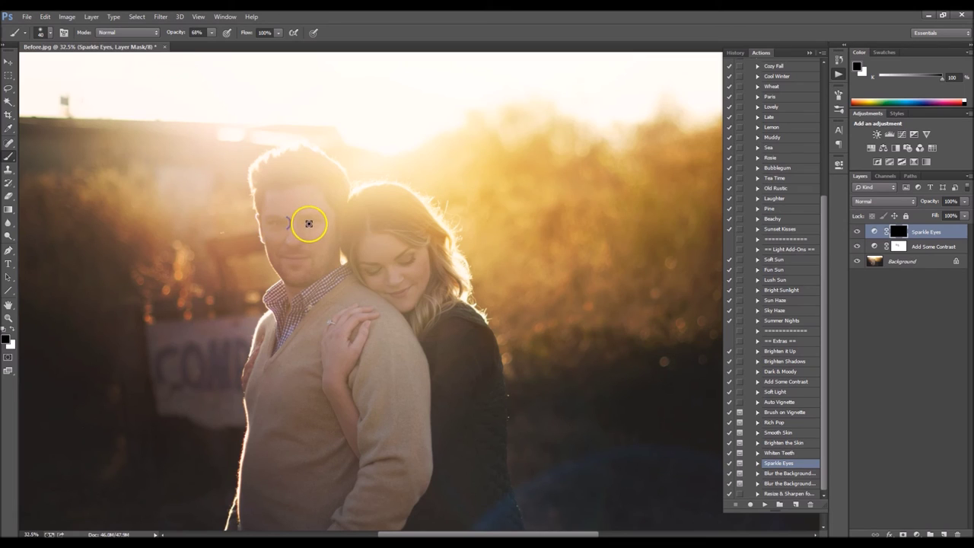
mouse_move(372, 264)
mouse_down()
mouse_move(411, 259)
mouse_move(359, 265)
mouse_move(402, 289)
mouse_up()
drag(291, 223, 277, 223)
drag(309, 222, 311, 221)
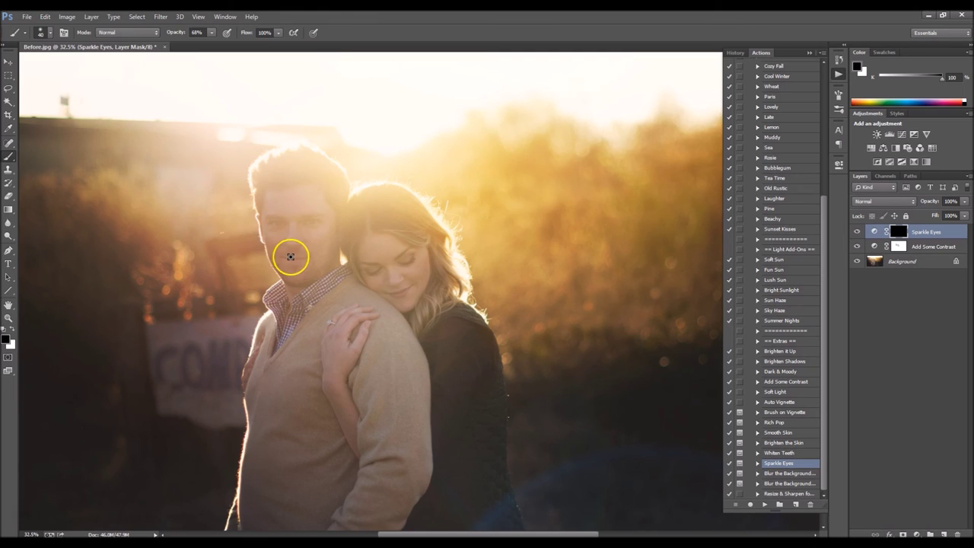
click(304, 259)
drag(294, 260, 315, 260)
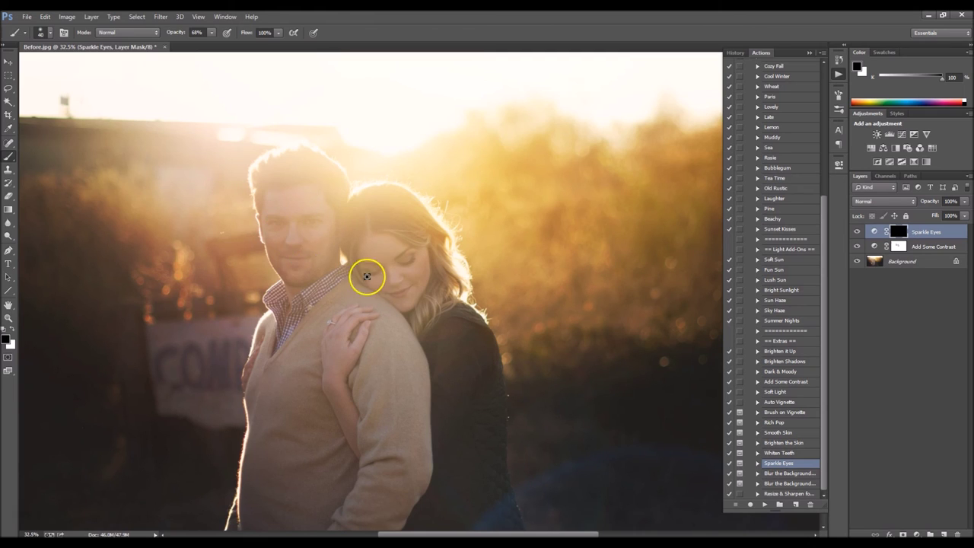
Flatten the Sparkle Eyes and Add Some Contrast layers into the background
scroll(480, 273, down, 3)
scroll(483, 271, up, 2)
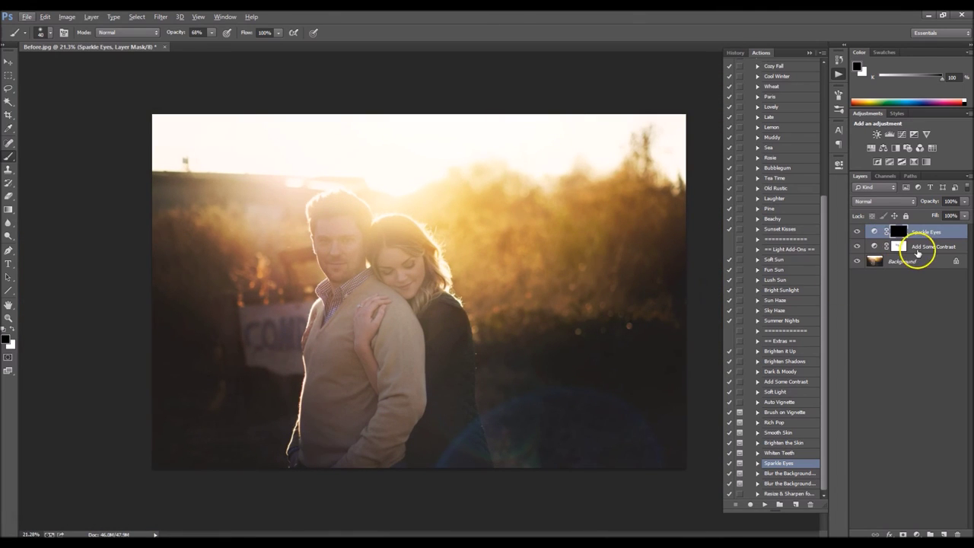
right_click(901, 261)
click(898, 347)
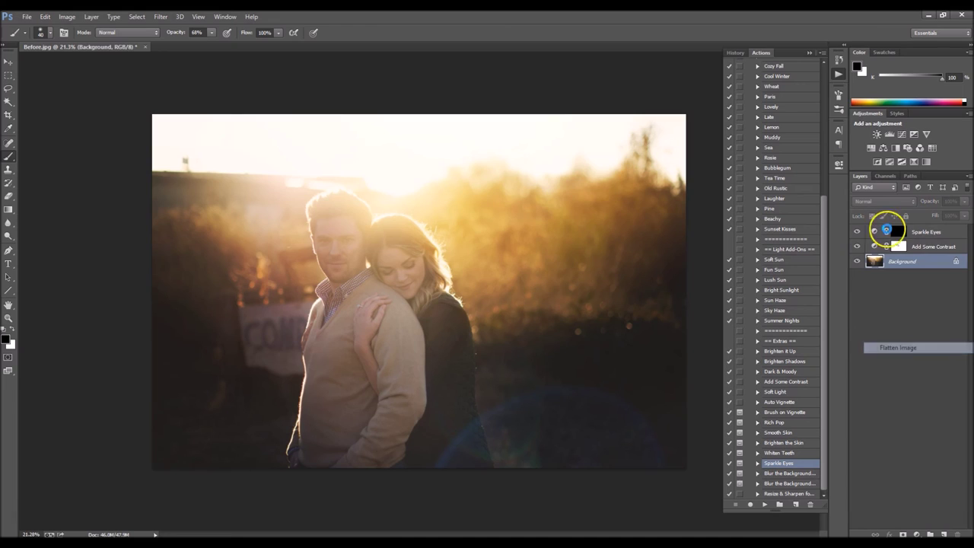
Take a history snapshot of the flattened edit, compare it with the original photo, and return to the snapshot
click(839, 60)
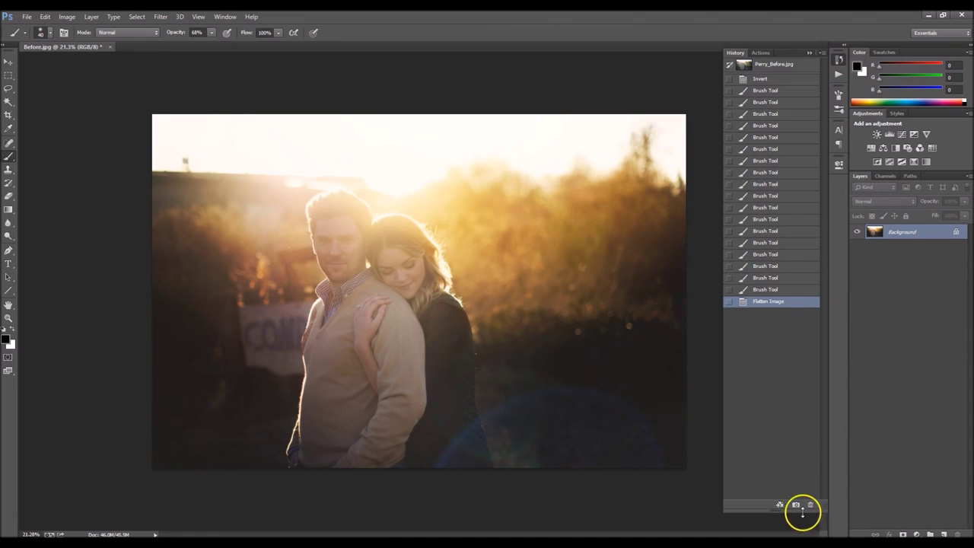
click(784, 67)
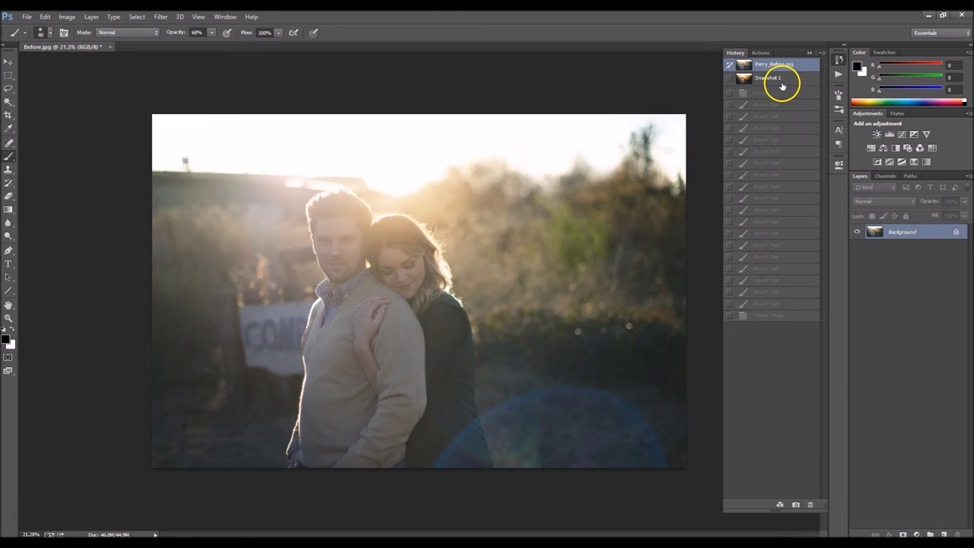
click(781, 79)
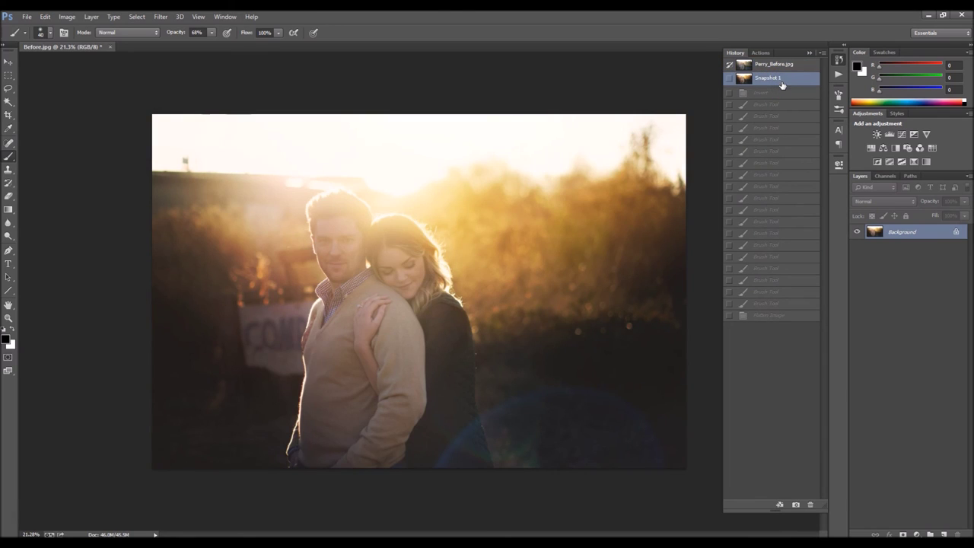
click(811, 53)
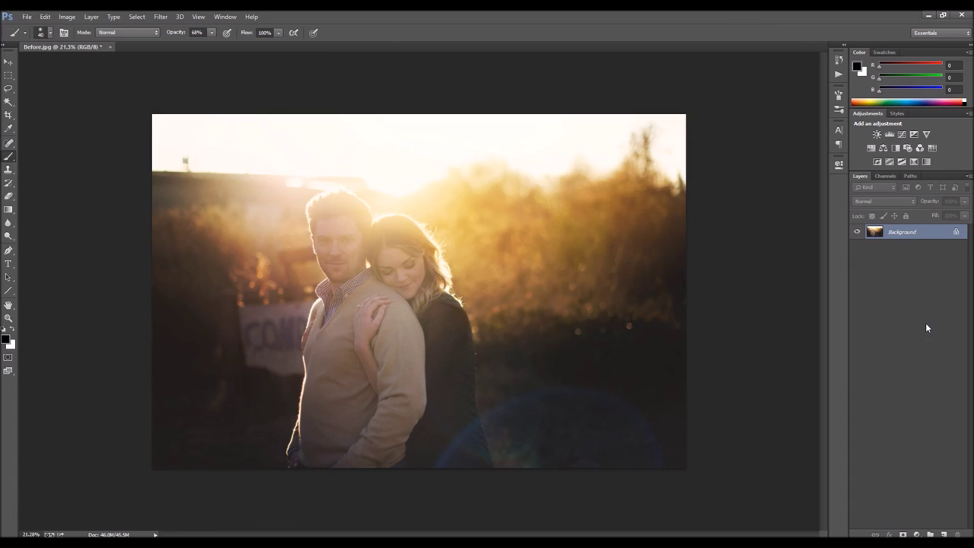
Bring back the list of actions and return to the start of the set
click(838, 74)
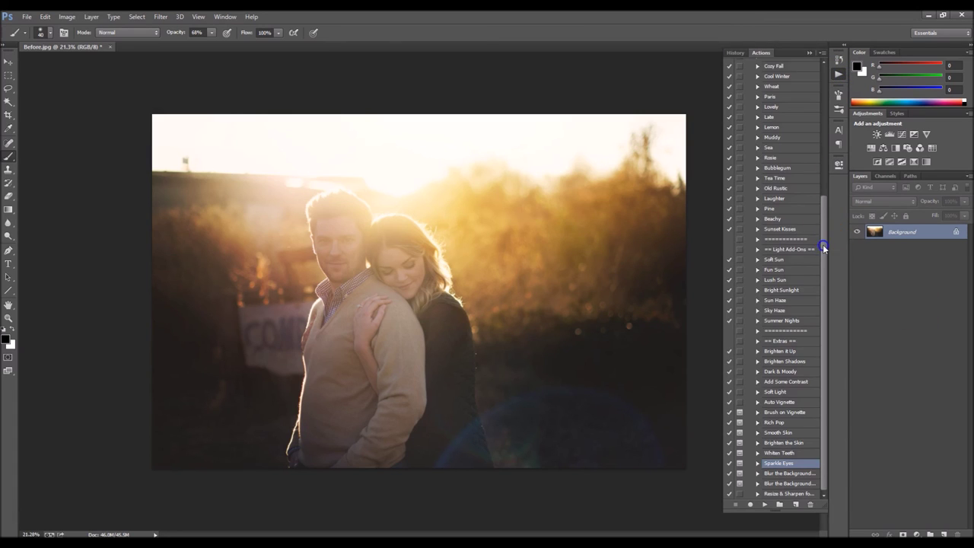
drag(823, 242, 837, 98)
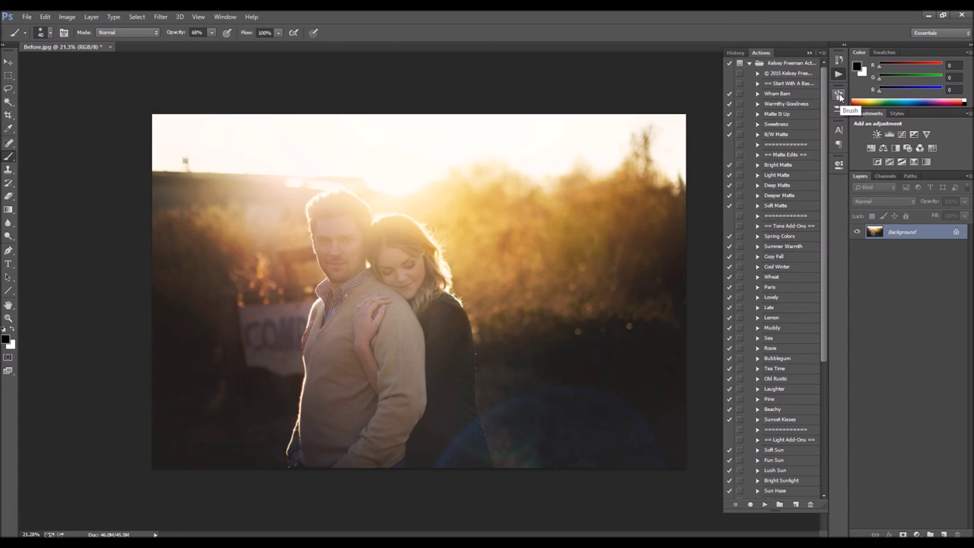